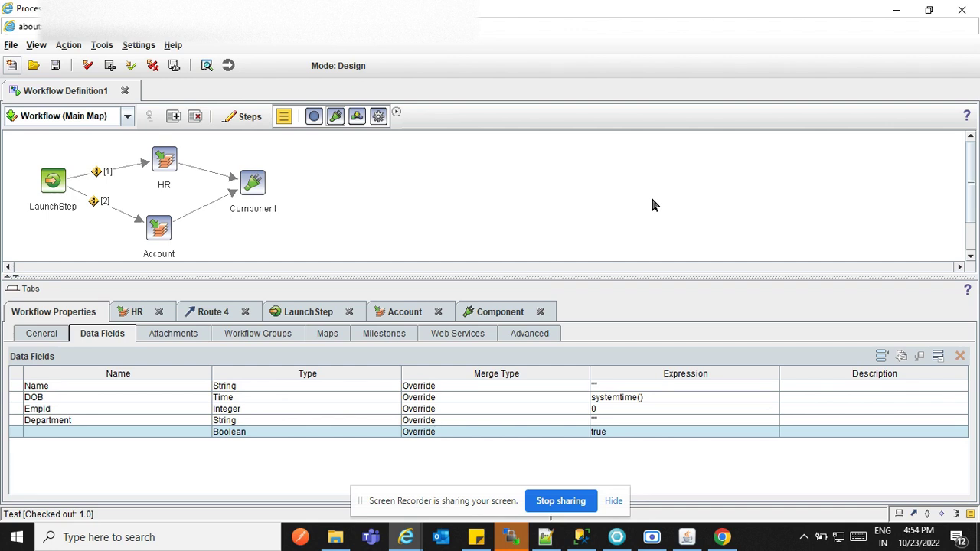
# Step: Create a new map named GM in the workflow definition
pyautogui.click(173, 117)
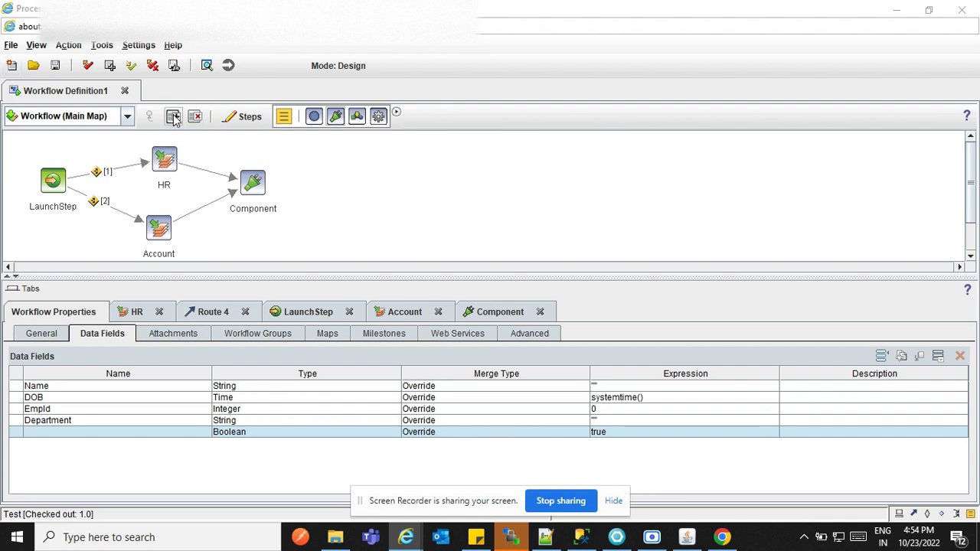
pyautogui.click(512, 256)
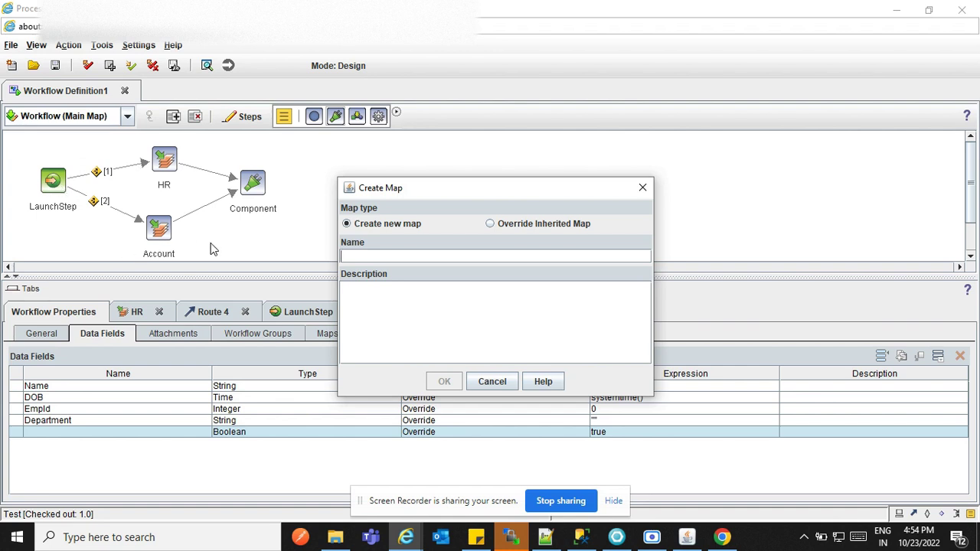
pyautogui.click(460, 257)
pyautogui.write('CEO')
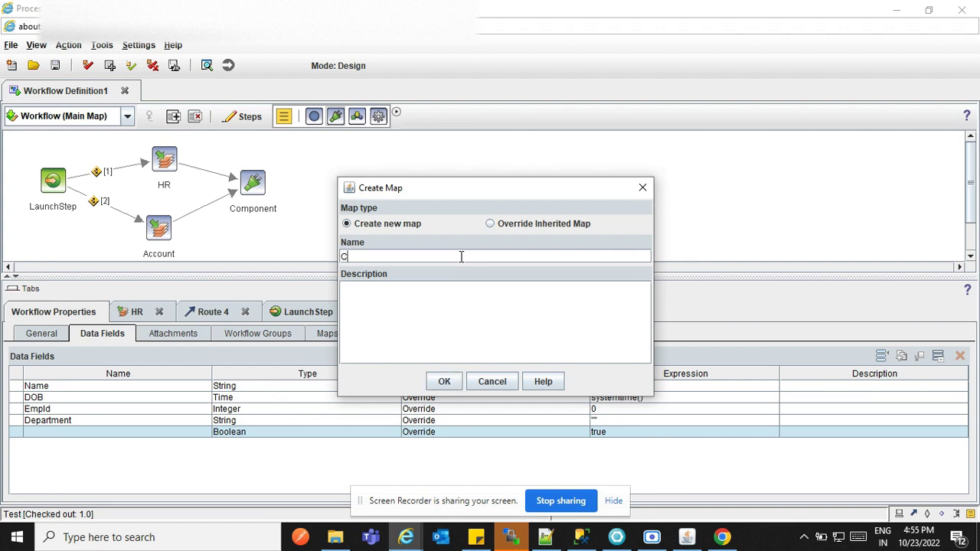
pyautogui.press('BackSpace')
pyautogui.press('BackSpace')
pyautogui.press('BackSpace')
pyautogui.write('GM')
pyautogui.click(439, 383)
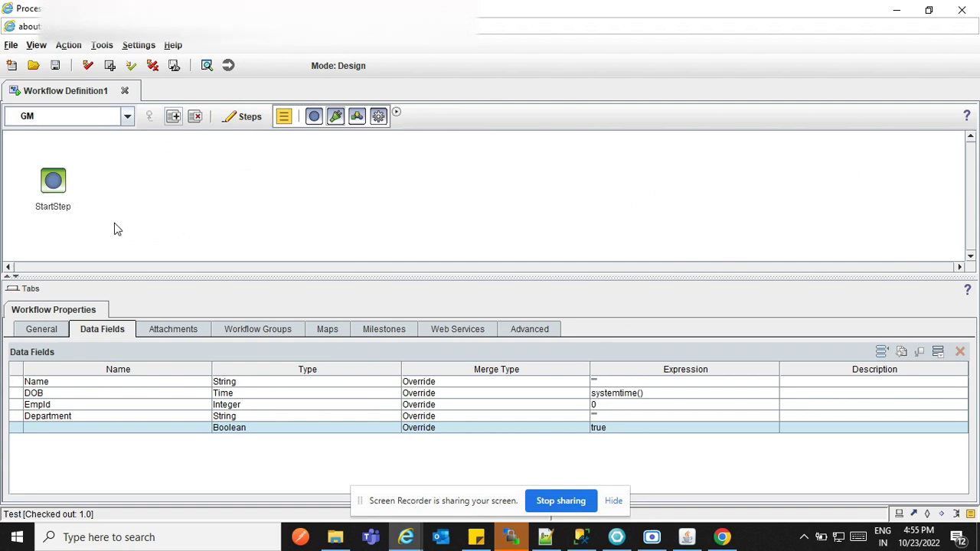
# Step: Return to the Workflow main map and save the workflow collection to FileNet
pyautogui.click(86, 117)
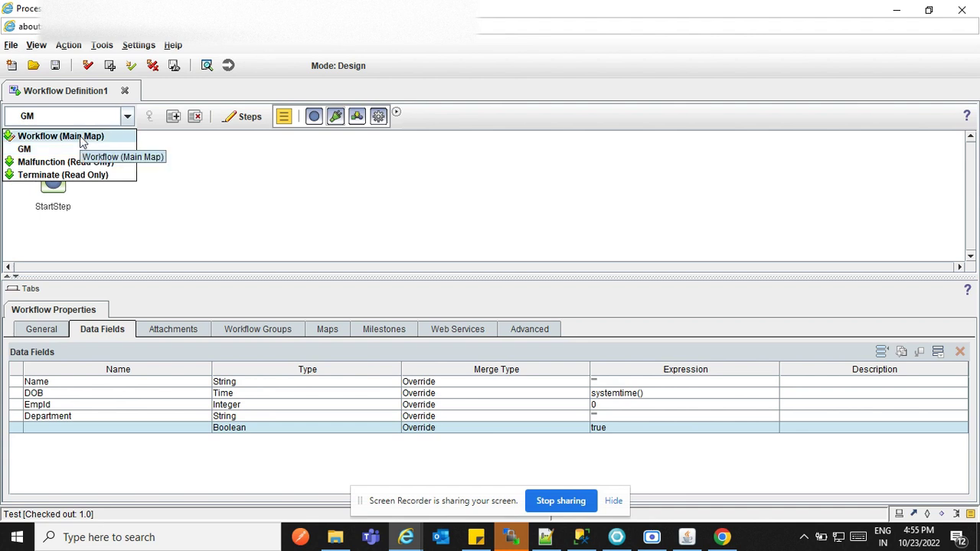
pyautogui.click(80, 136)
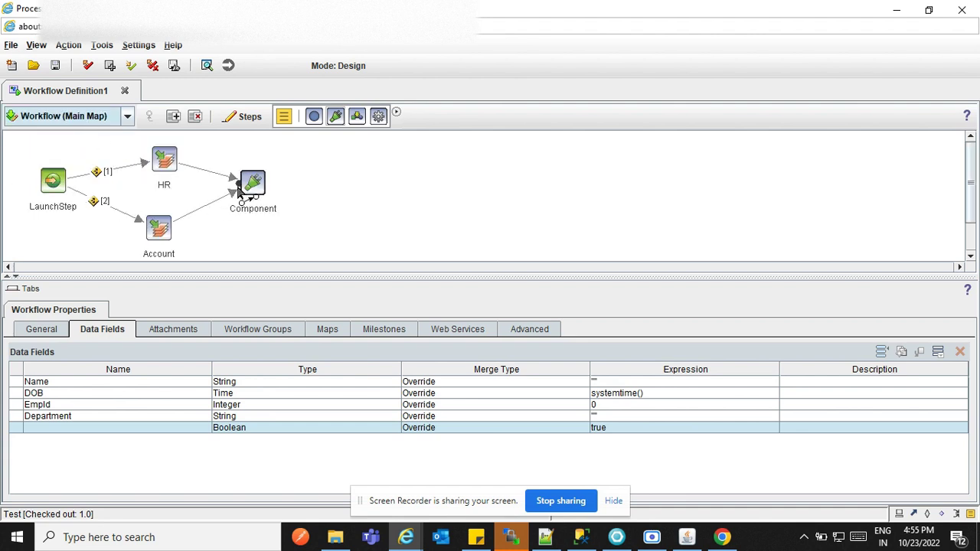
pyautogui.click(65, 117)
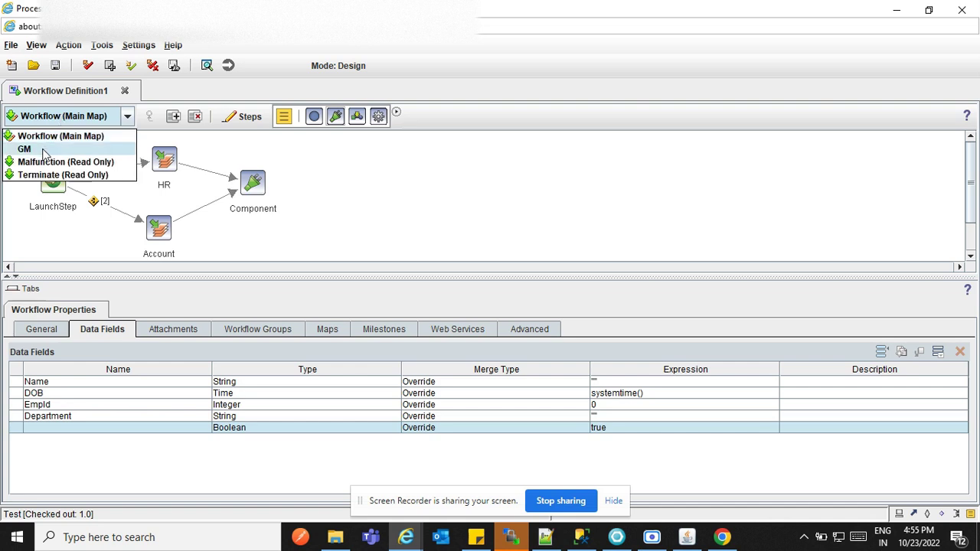
pyautogui.click(42, 230)
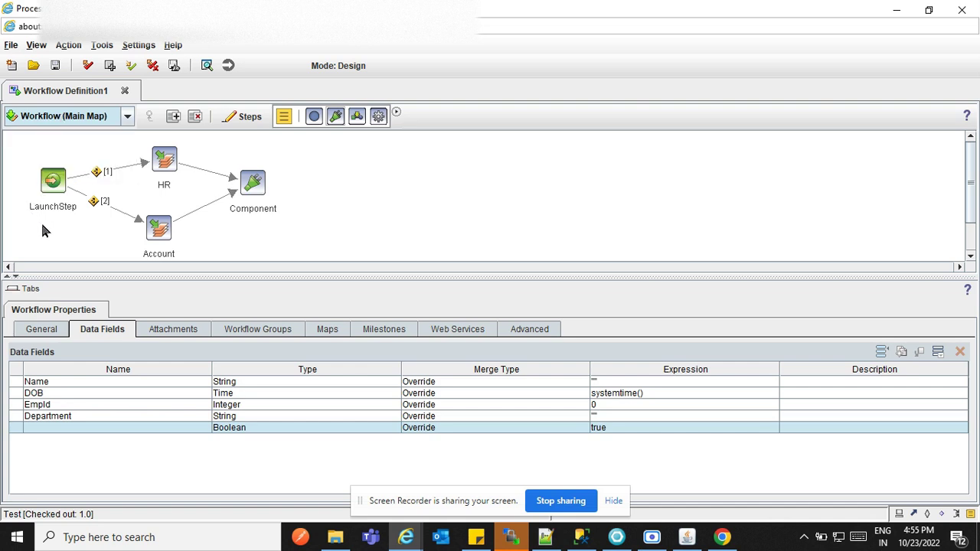
pyautogui.click(10, 46)
pyautogui.moveTo(167, 161)
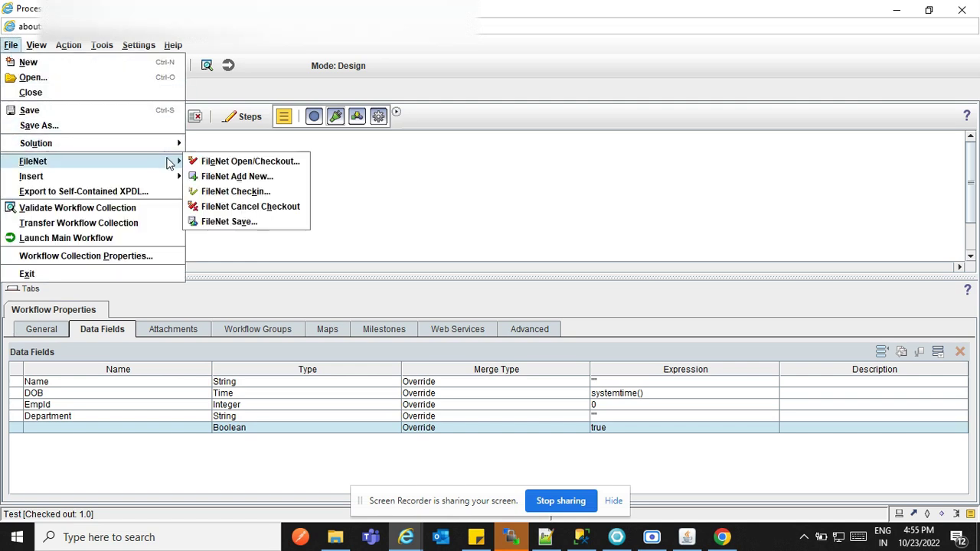
pyautogui.click(230, 221)
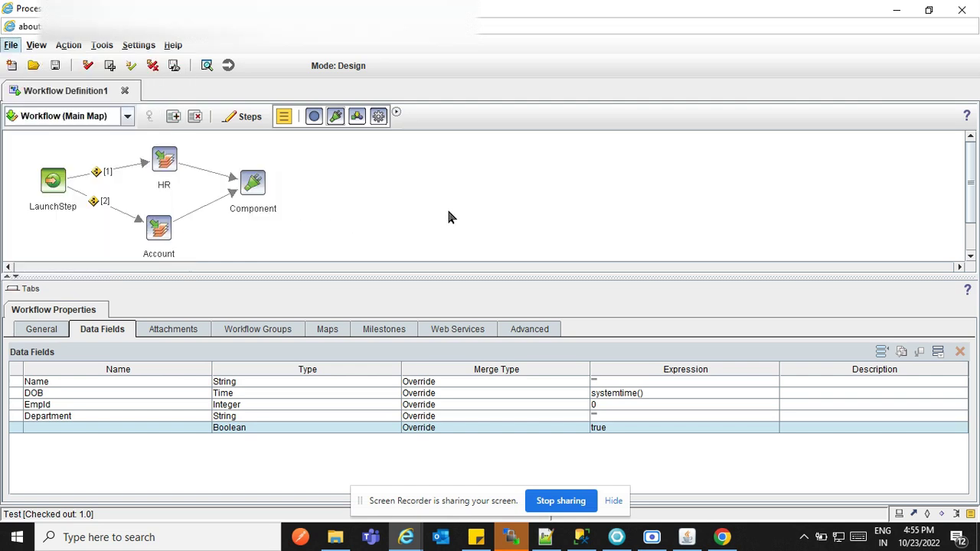
# Step: Open the GM map and add an Activity step beside StartStep
pyautogui.click(49, 115)
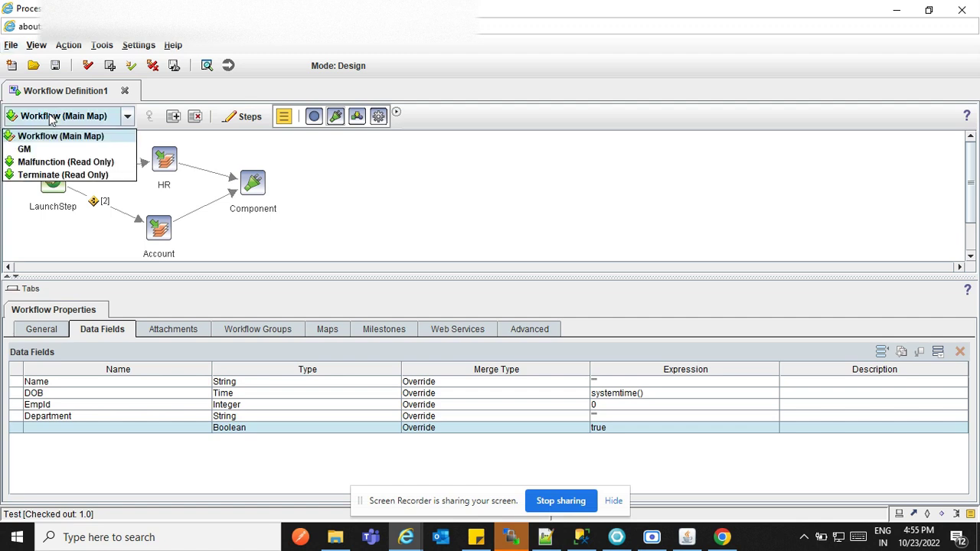
pyautogui.click(59, 151)
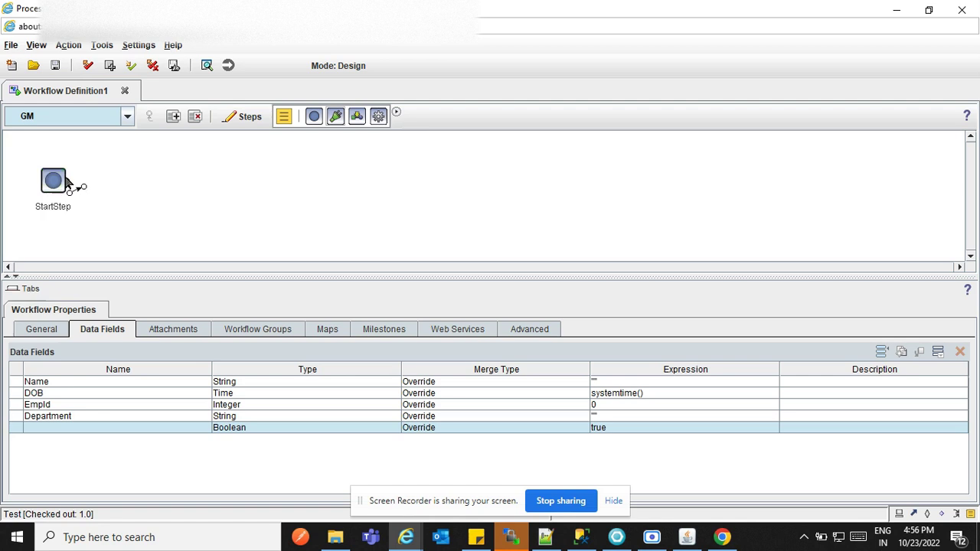
pyautogui.click(313, 117)
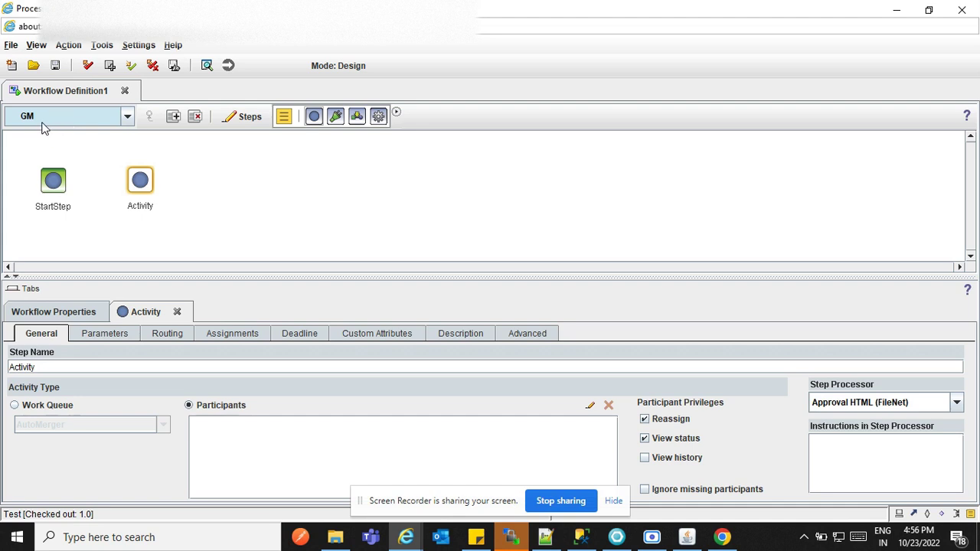
pyautogui.click(140, 183)
pyautogui.moveTo(140, 185); pyautogui.dragTo(141, 191)
pyautogui.moveTo(140, 192); pyautogui.dragTo(141, 188)
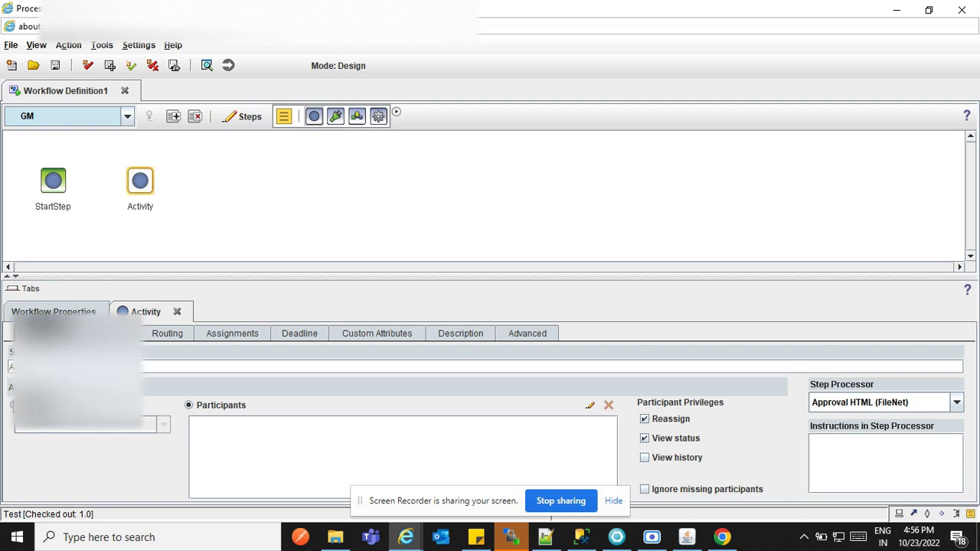
# Step: Assign the Activity step to the Testing work queue and route StartStep to it
pyautogui.click(12, 406)
pyautogui.click(53, 426)
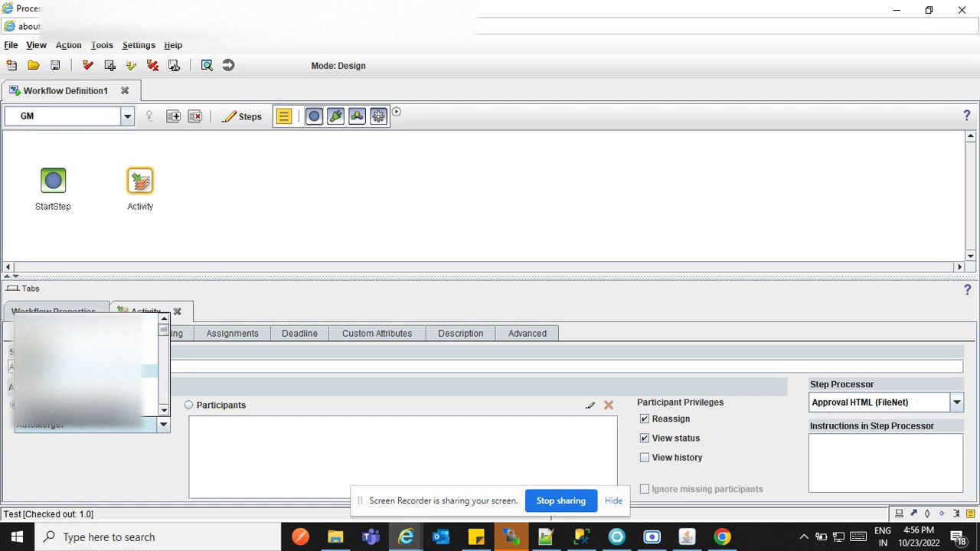
pyautogui.press('Down')
pyautogui.press('Down')
pyautogui.press('Down')
pyautogui.press('Down')
pyautogui.press('Down')
pyautogui.press('Down')
pyautogui.press('Down')
pyautogui.press('Down')
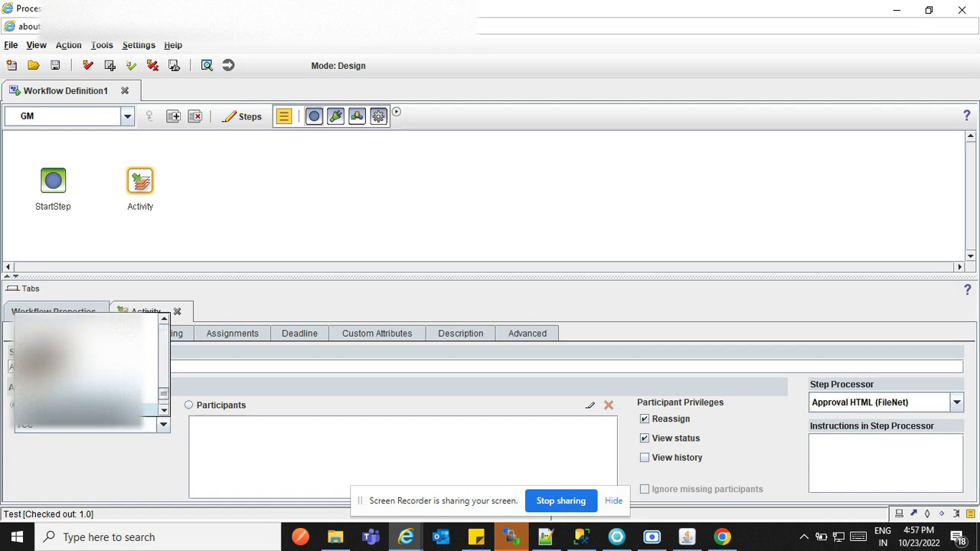
pyautogui.press('Up')
pyautogui.press('Up')
pyautogui.press('Up')
pyautogui.press('Up')
pyautogui.press('Up')
pyautogui.press('Down')
pyautogui.press('Down')
pyautogui.press('Down')
pyautogui.press('Down')
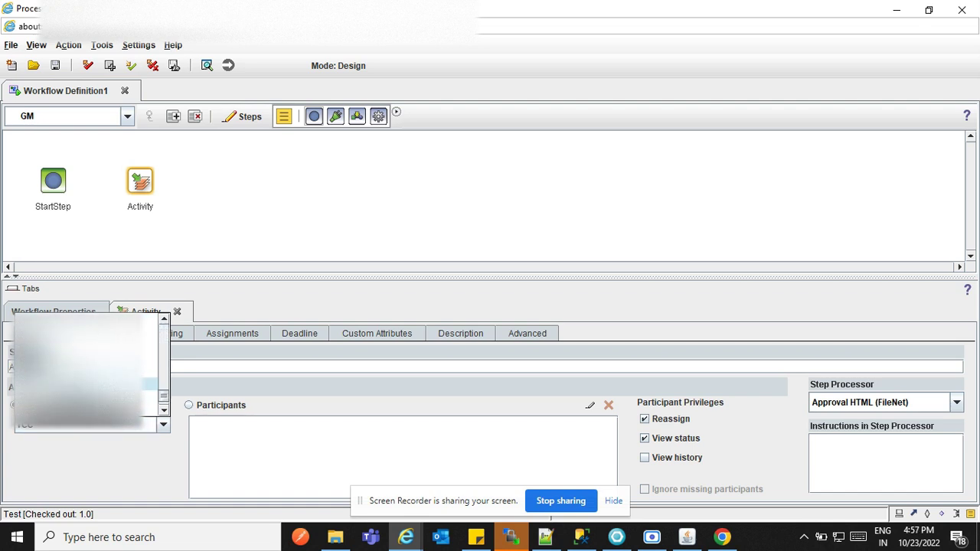
pyautogui.press('Up')
pyautogui.press('Return')
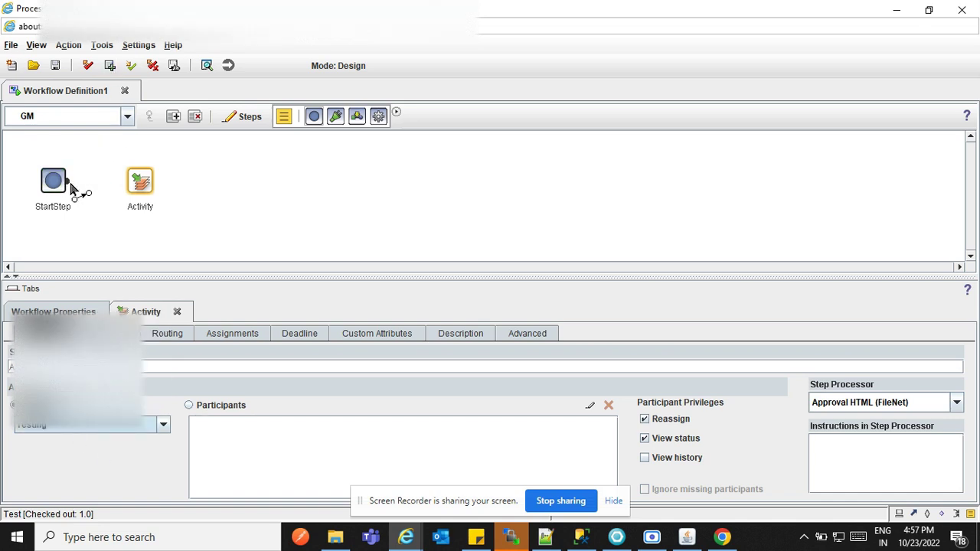
pyautogui.moveTo(69, 187); pyautogui.dragTo(137, 182)
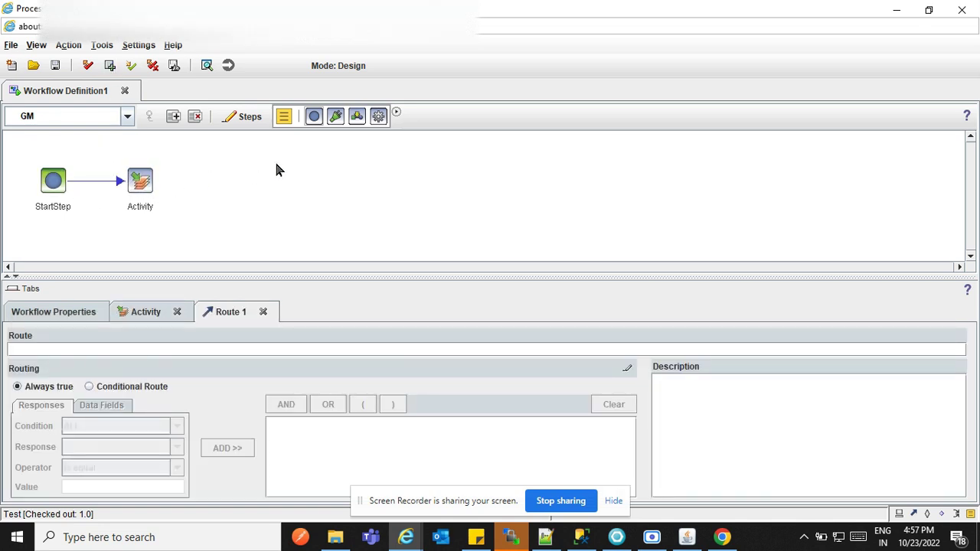
# Step: Add all available parameters (Name, EmpId, DOB, Department, Accounts) to the Activity step with read [R] access
pyautogui.click(139, 184)
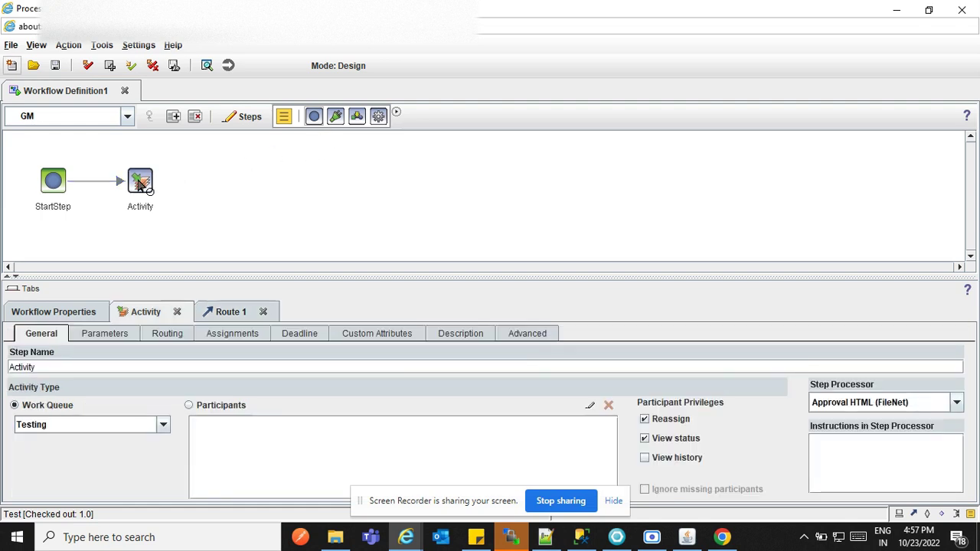
pyautogui.click(114, 334)
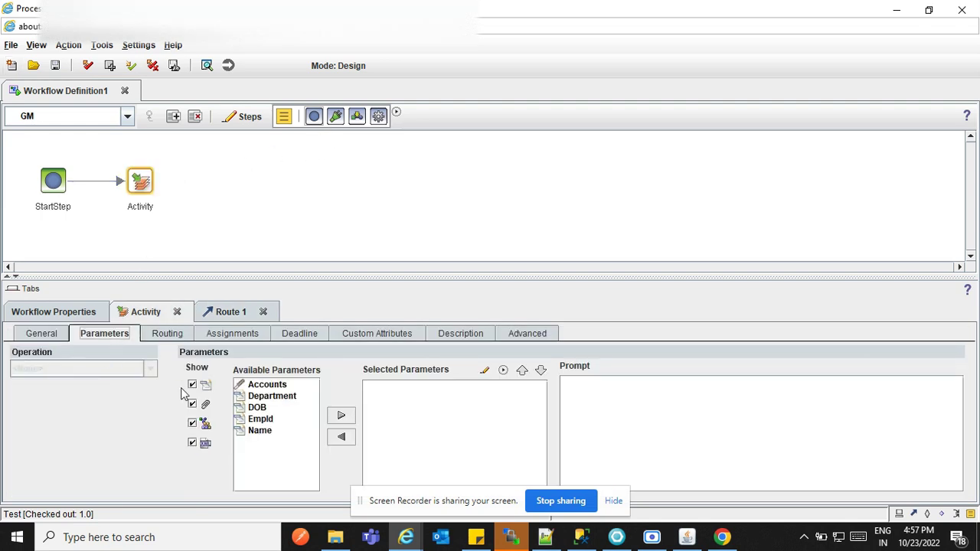
pyautogui.click(260, 396)
pyautogui.hotkey('ctrl', 'a')
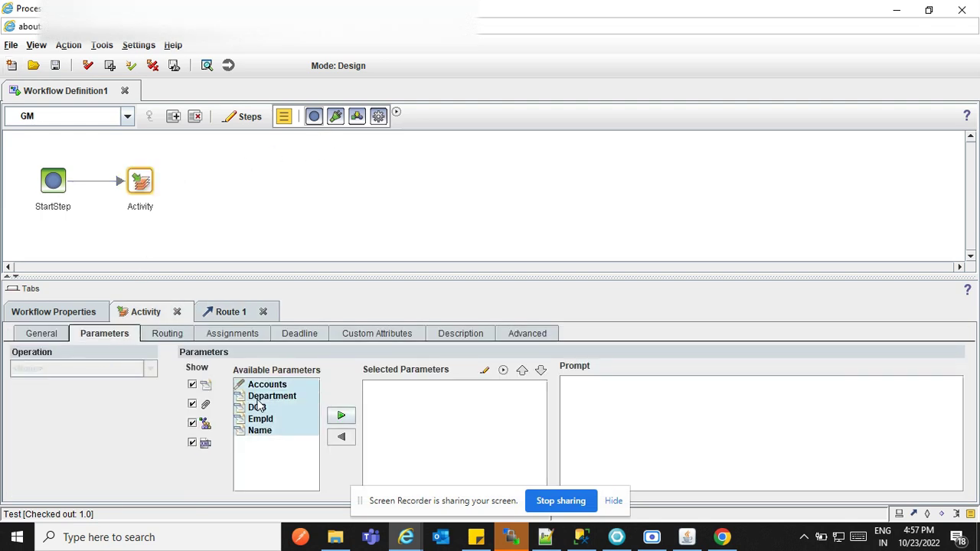
pyautogui.click(341, 416)
pyautogui.click(503, 370)
pyautogui.click(524, 381)
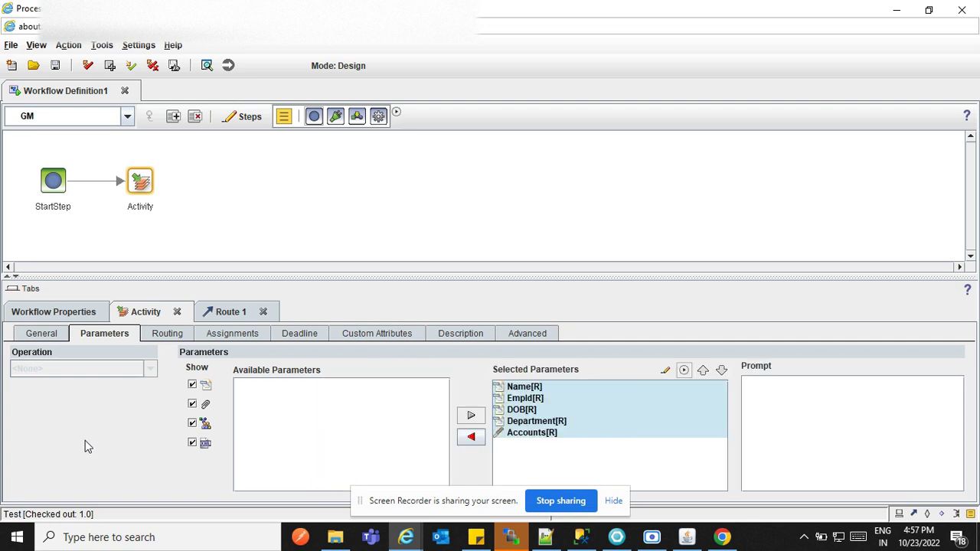
pyautogui.click(575, 426)
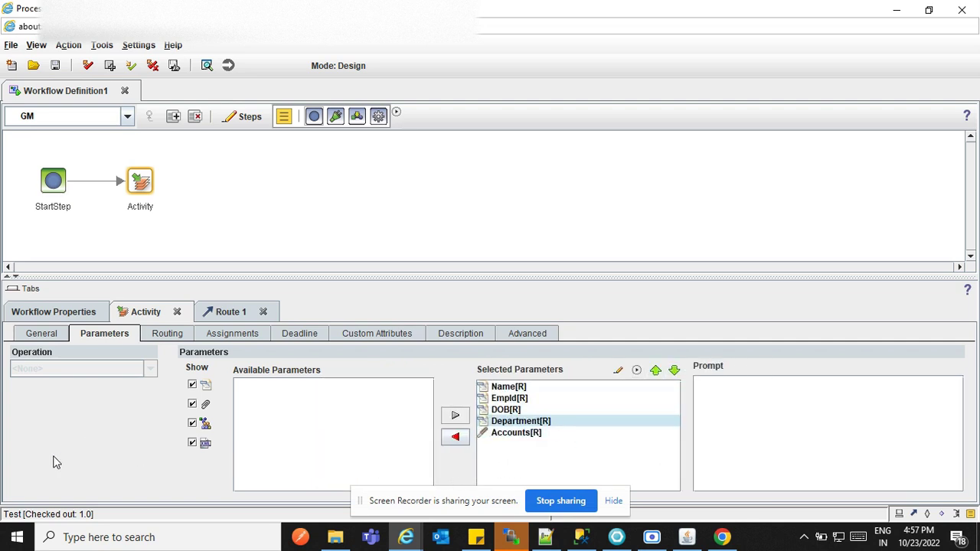
# Step: Add a Submap step to the Workflow main map and route the Component step to it
pyautogui.click(97, 125)
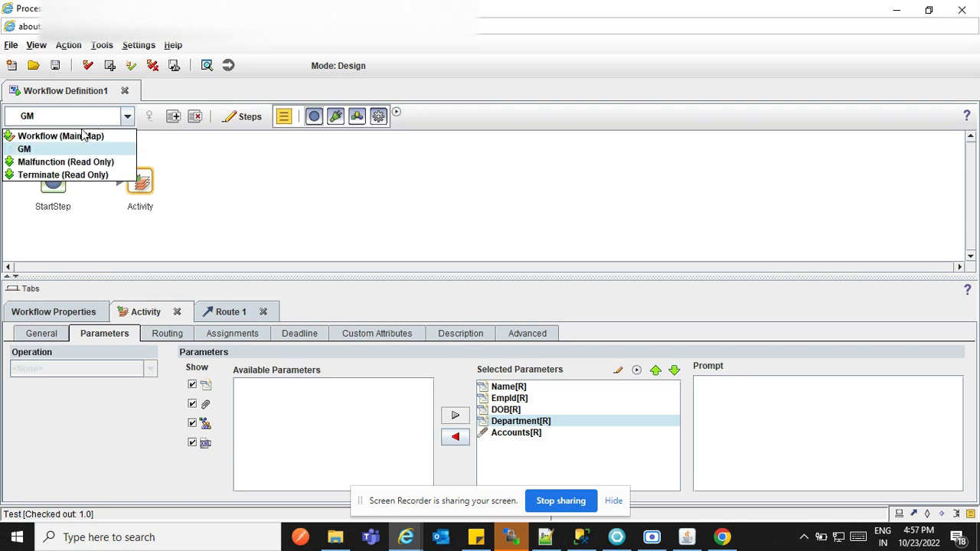
pyautogui.click(77, 138)
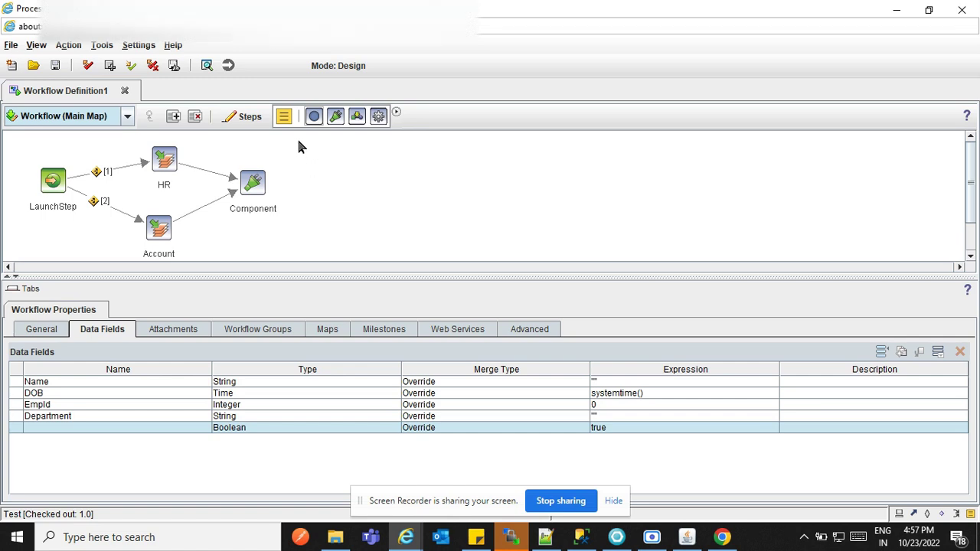
pyautogui.click(358, 117)
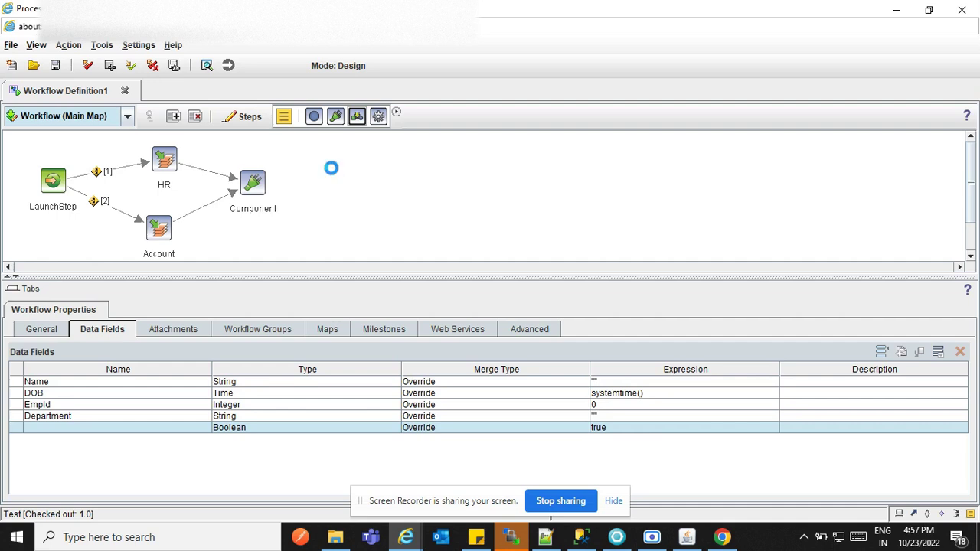
pyautogui.click(330, 168)
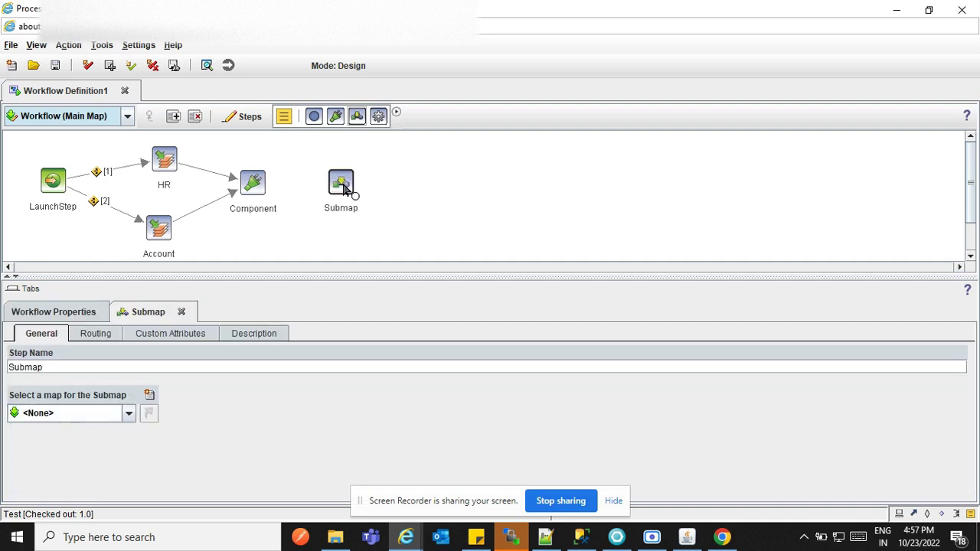
pyautogui.moveTo(273, 190); pyautogui.dragTo(339, 186)
pyautogui.click(340, 185)
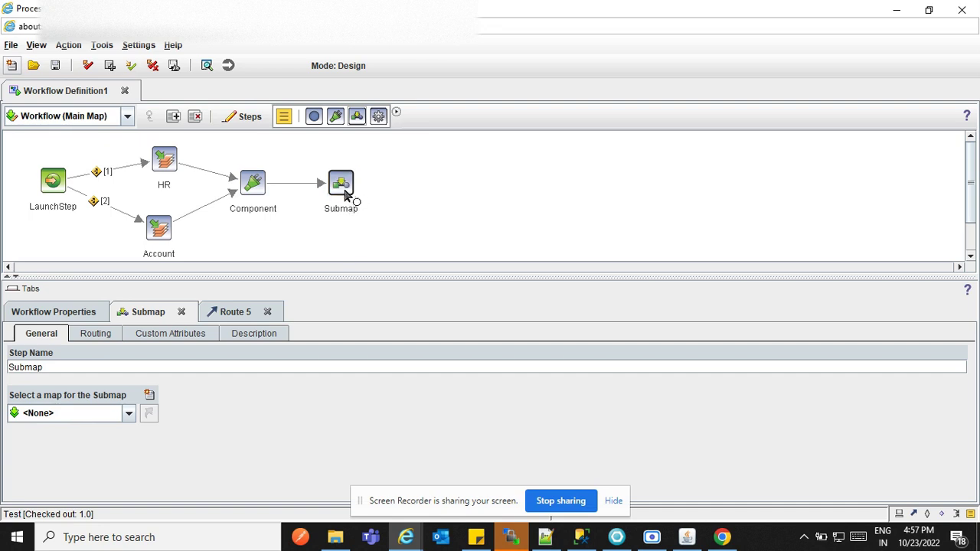
# Step: Name the submap step GM Submap and set GM as the map it calls
pyautogui.doubleClick(27, 369)
pyautogui.write('GM')
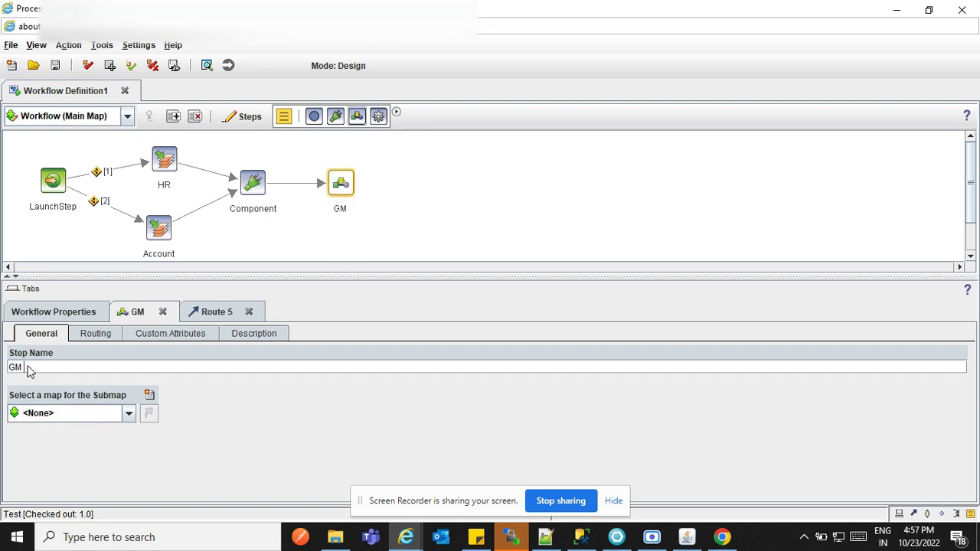
pyautogui.write(' Submap')
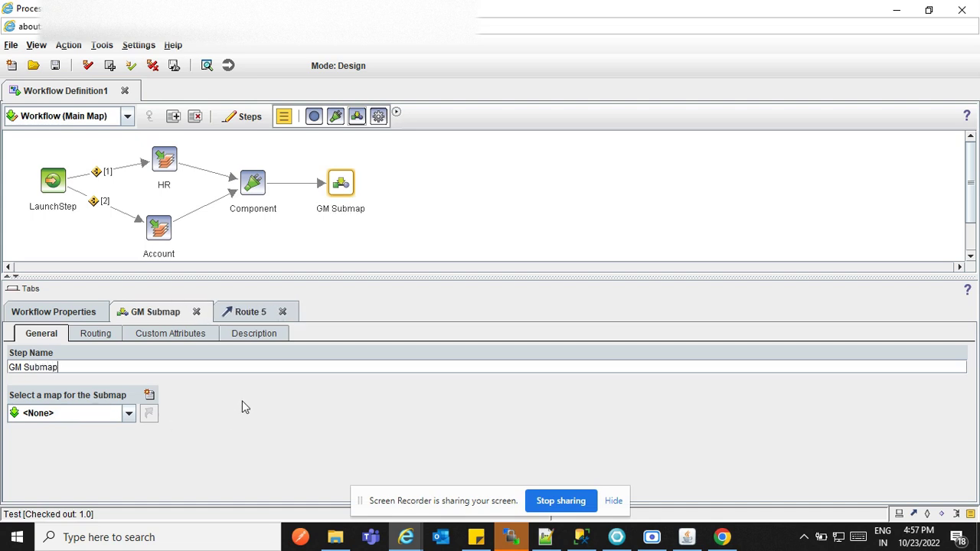
pyautogui.click(122, 418)
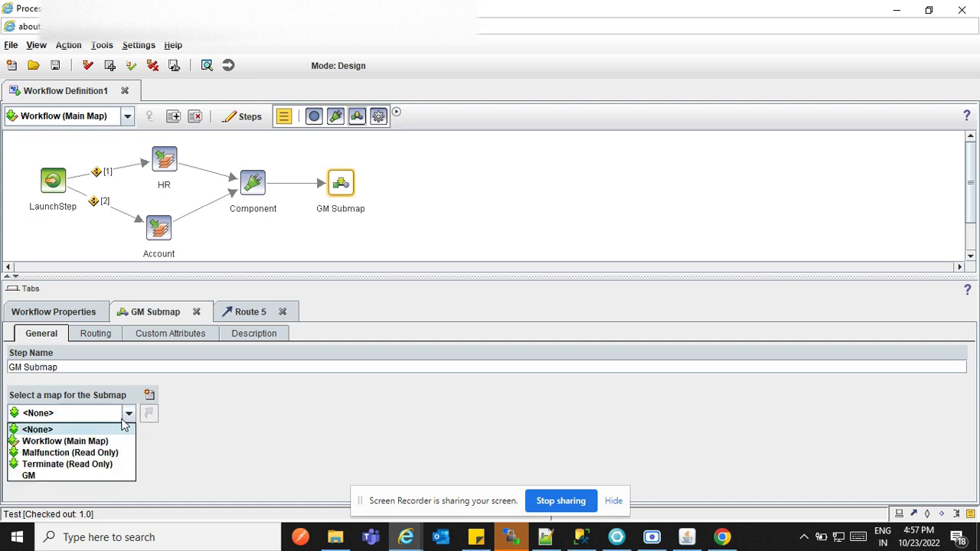
pyautogui.click(71, 474)
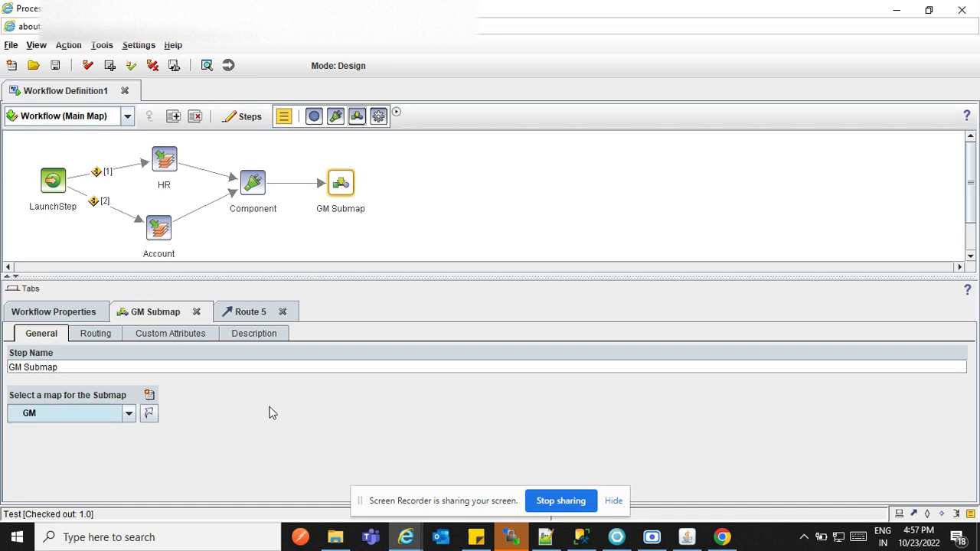
# Step: Review the GM Submap step's routing and custom attribute settings
pyautogui.click(96, 335)
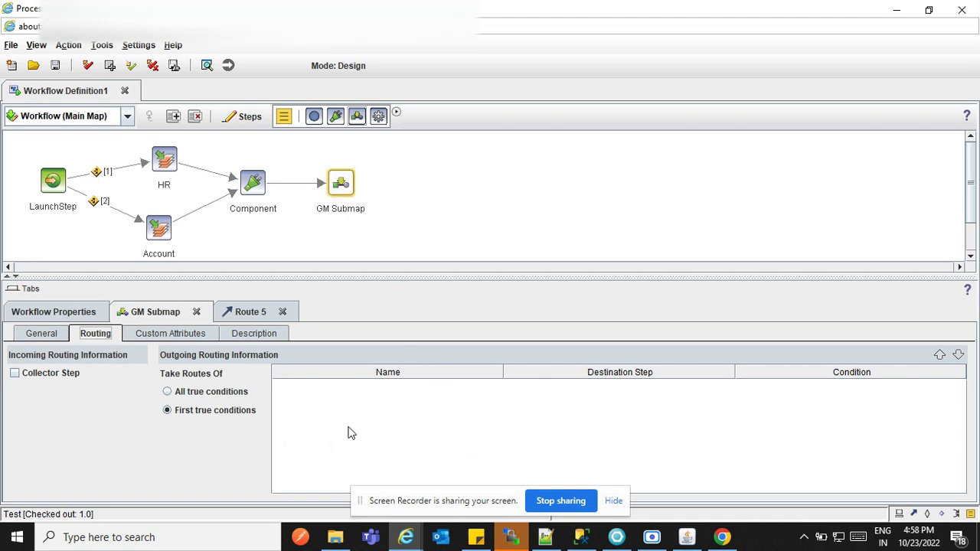
pyautogui.click(170, 333)
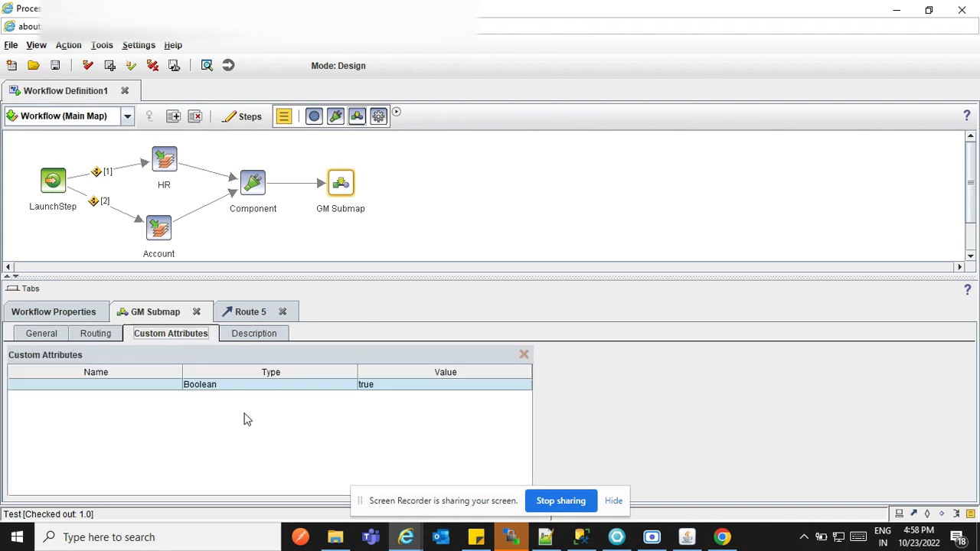
# Step: Enter GM Submap as the description of the GM Submap step
pyautogui.click(250, 335)
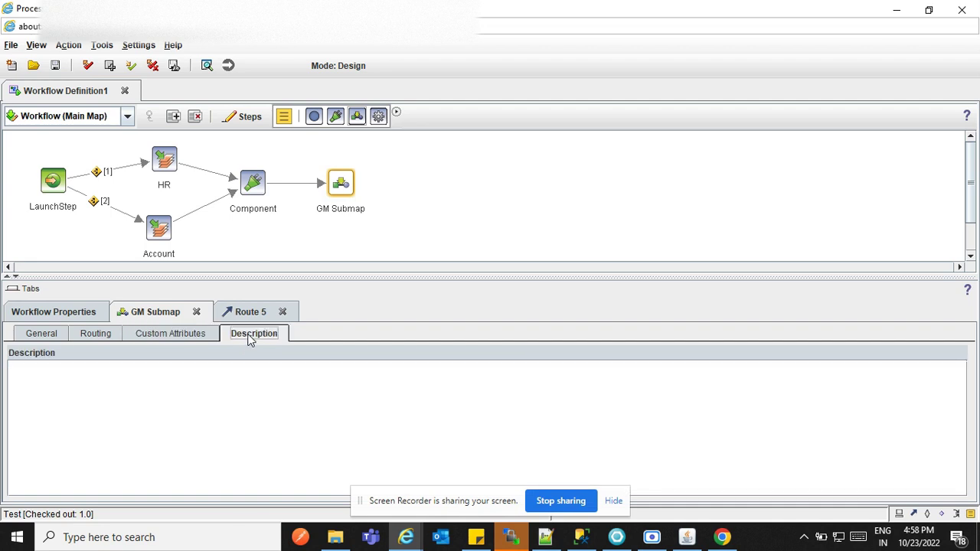
pyautogui.click(252, 408)
pyautogui.write('GM Submap')
# Step: Open the GM map from the GM Submap step and rename its Activity step as GM
pyautogui.doubleClick(338, 186)
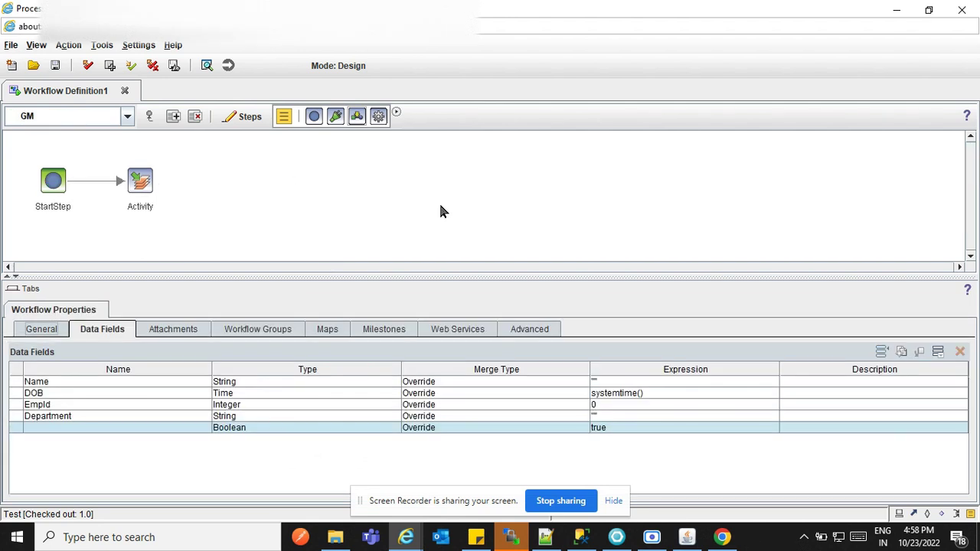
pyautogui.doubleClick(140, 181)
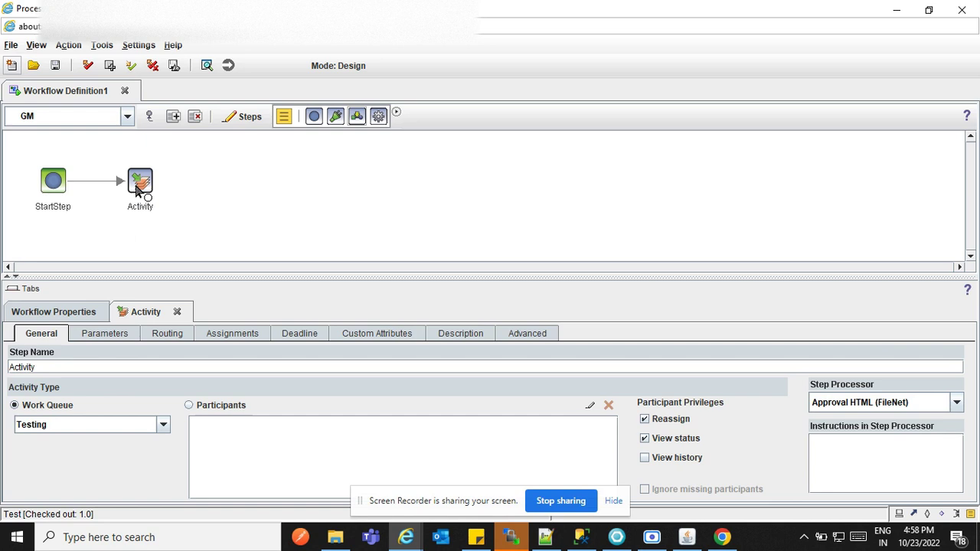
pyautogui.doubleClick(30, 371)
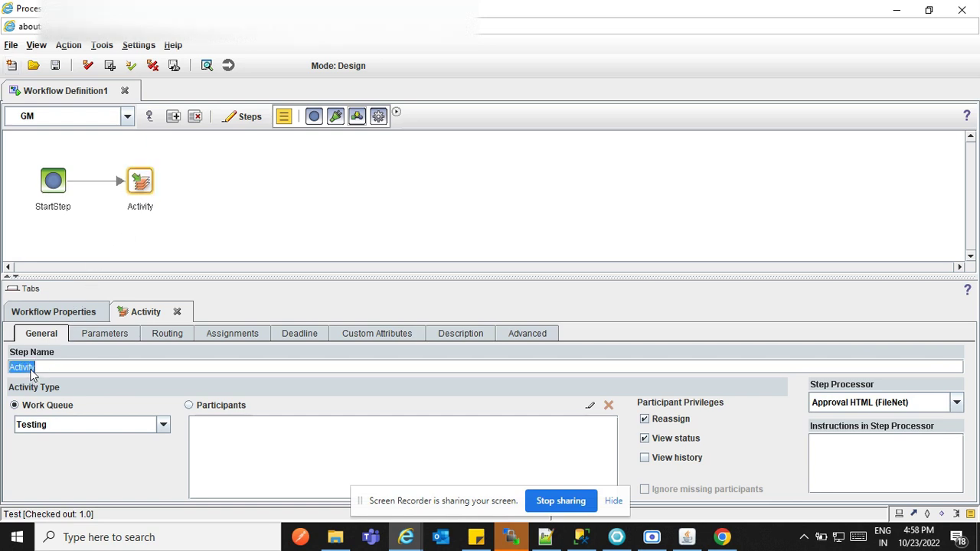
pyautogui.write('GM')
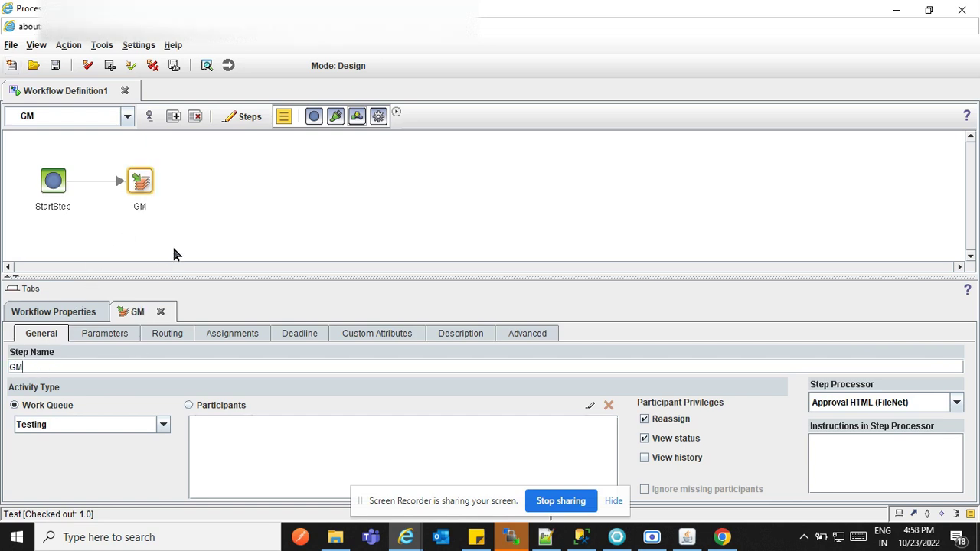
pyautogui.click(135, 226)
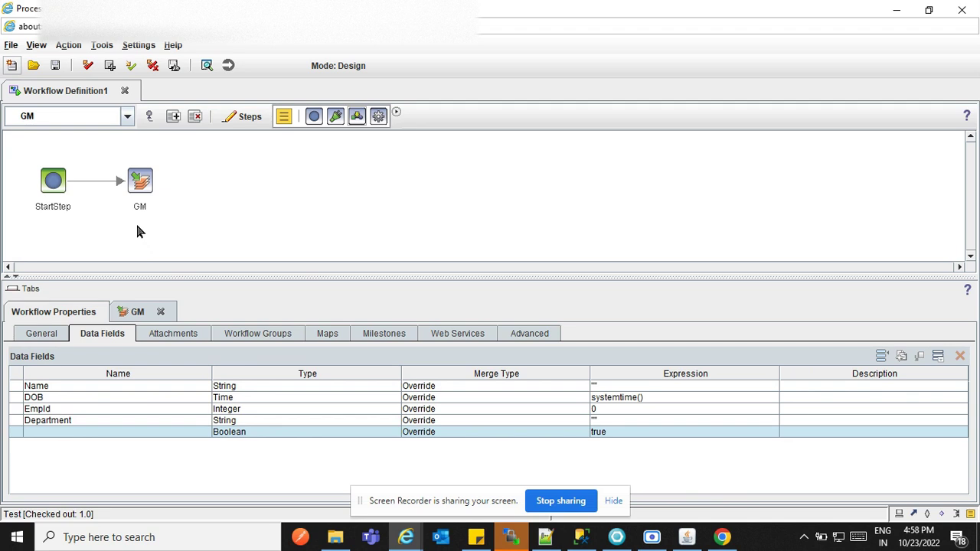
# Step: Review the GM step's general, parameter, routing, assignment, deadline, custom attribute, and advanced settings
pyautogui.click(136, 309)
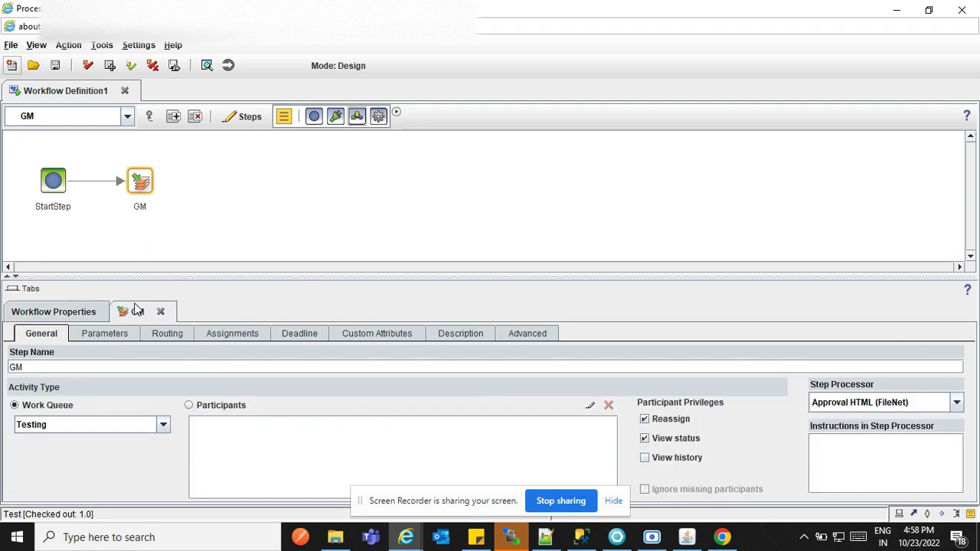
pyautogui.click(107, 335)
pyautogui.click(51, 336)
pyautogui.click(94, 334)
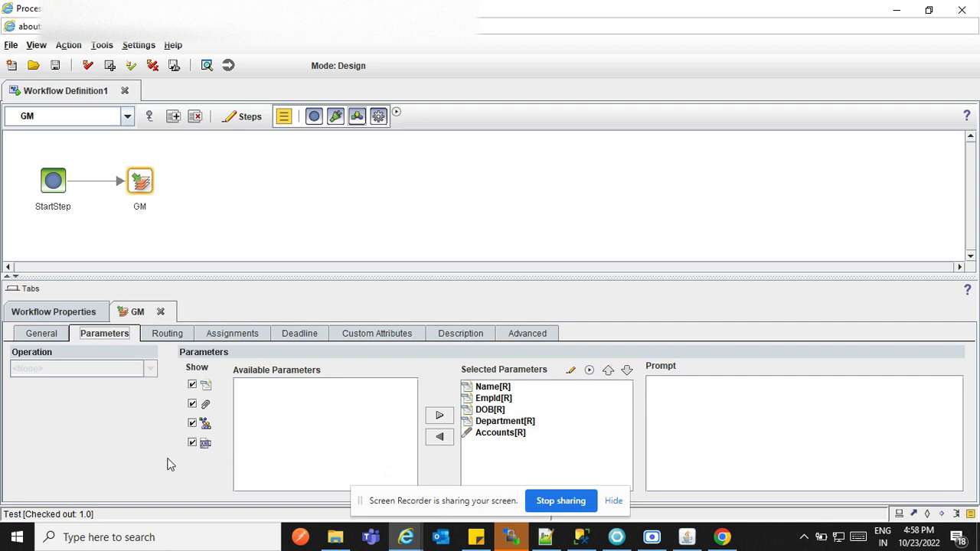
pyautogui.click(164, 337)
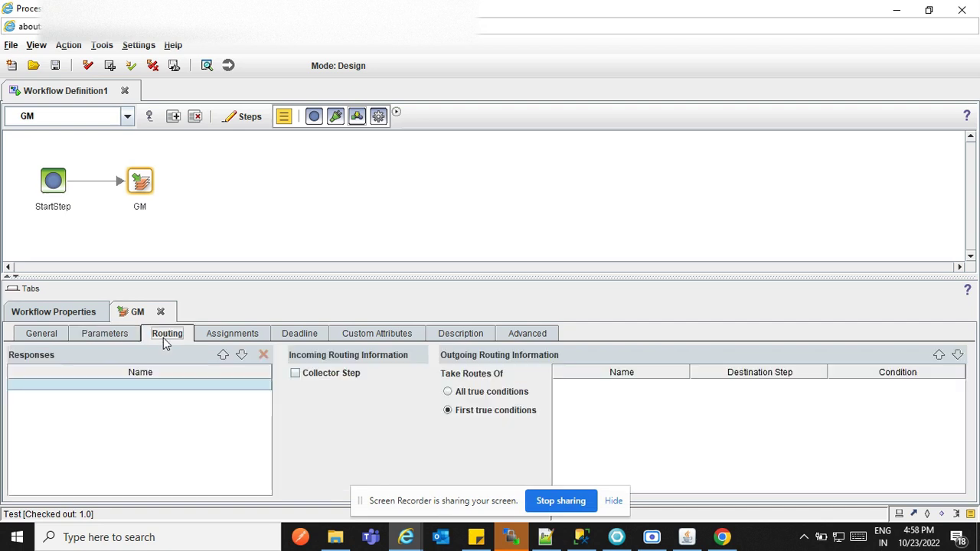
pyautogui.click(225, 342)
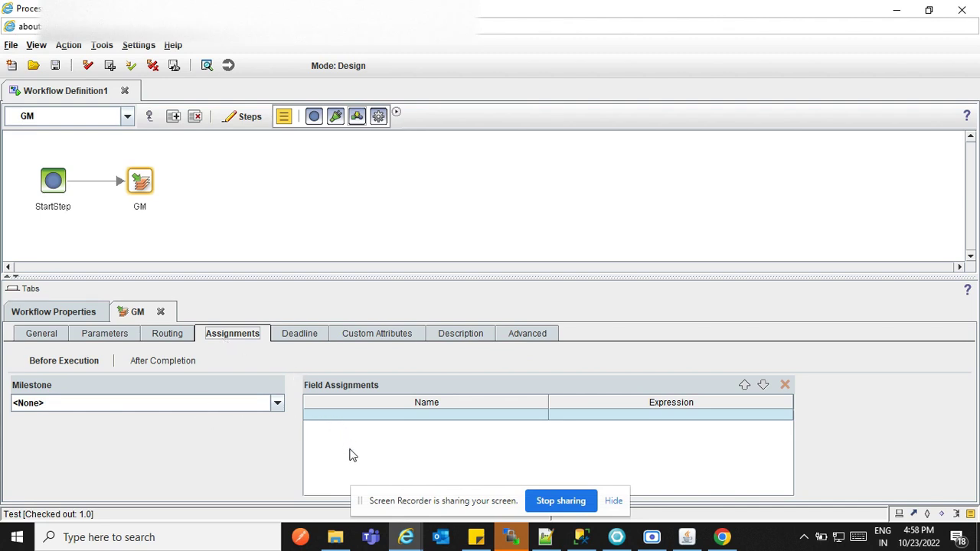
pyautogui.click(287, 338)
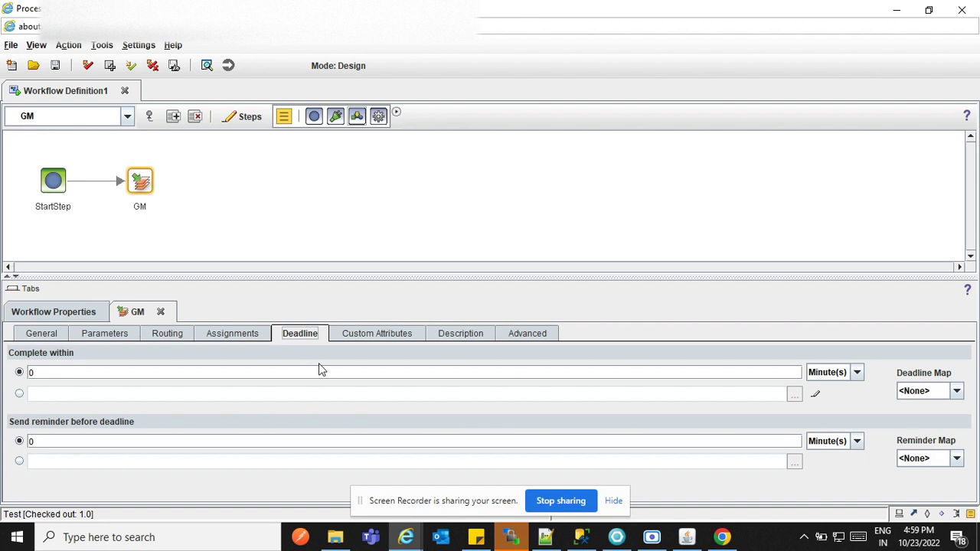
pyautogui.click(376, 340)
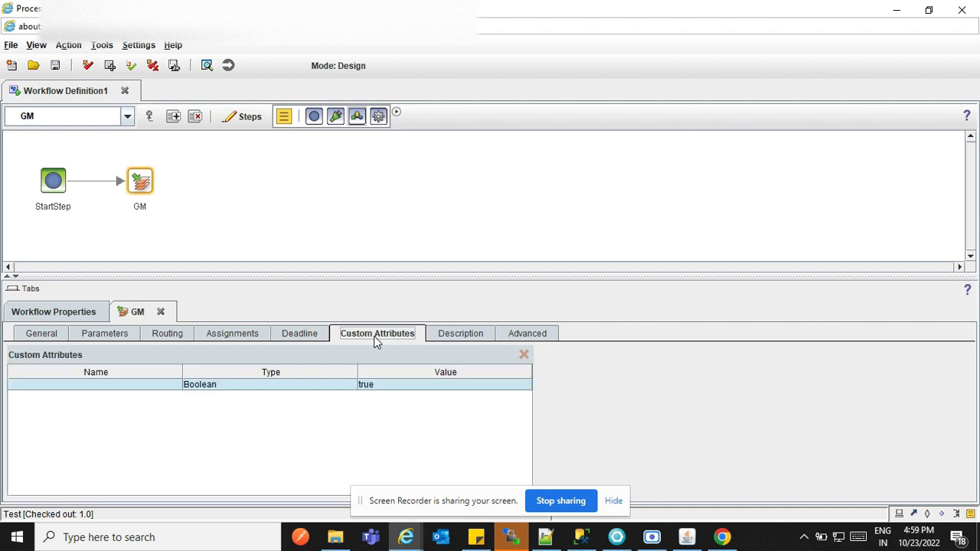
pyautogui.click(460, 340)
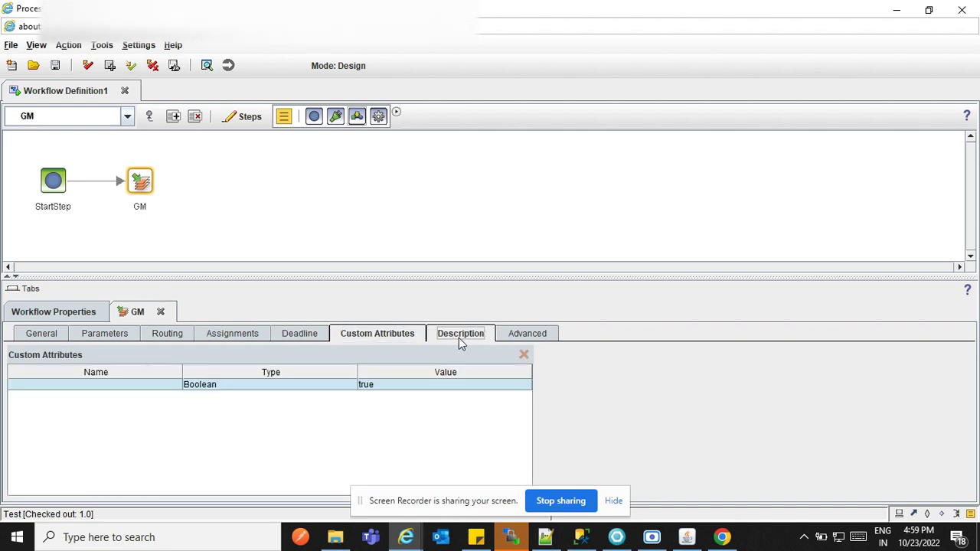
pyautogui.click(527, 335)
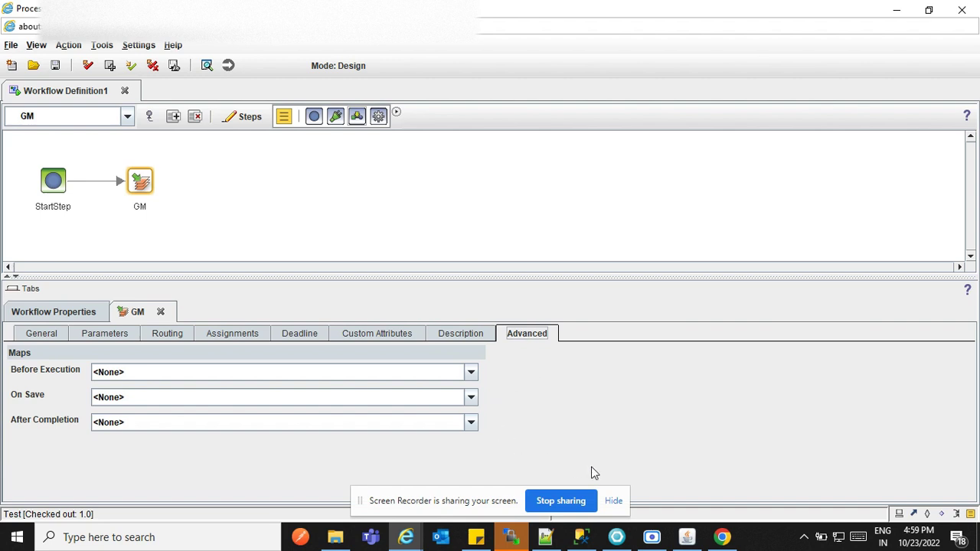
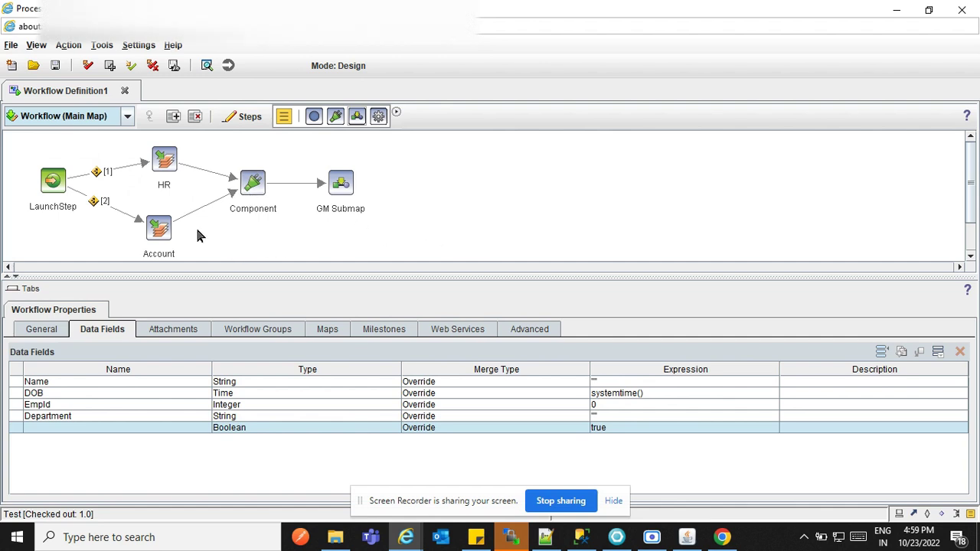
# Step: Check that the GM Submap step leads to the GM map, and return to the Workflow main map
pyautogui.click(343, 186)
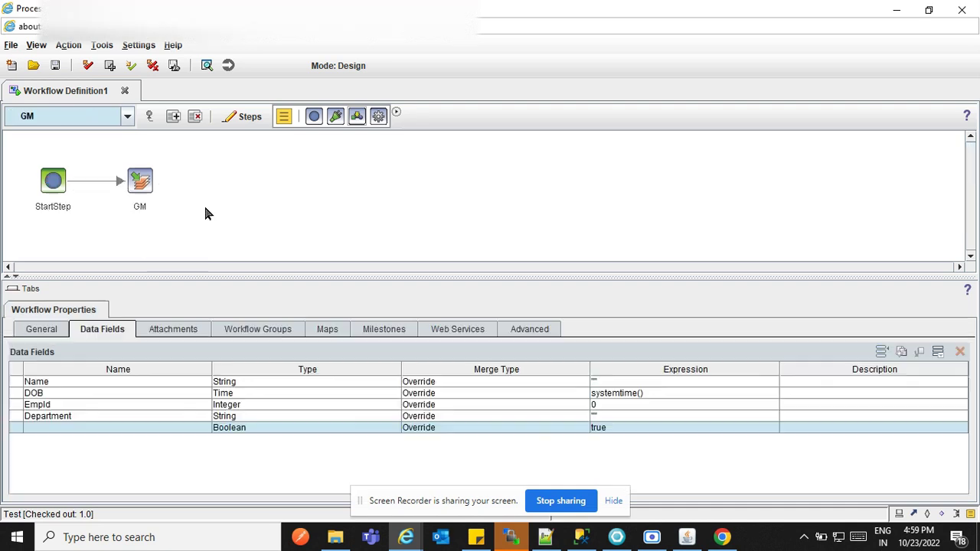
pyautogui.click(93, 113)
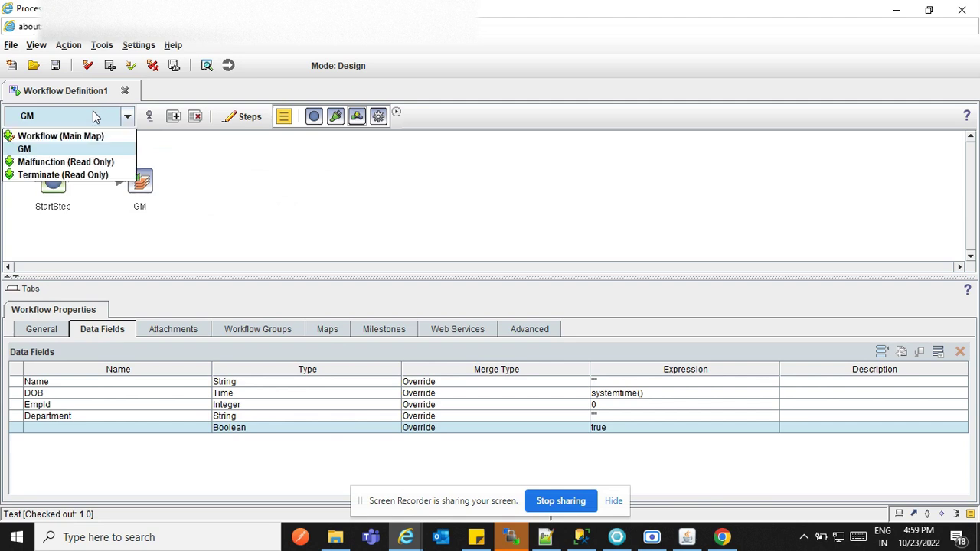
pyautogui.click(68, 135)
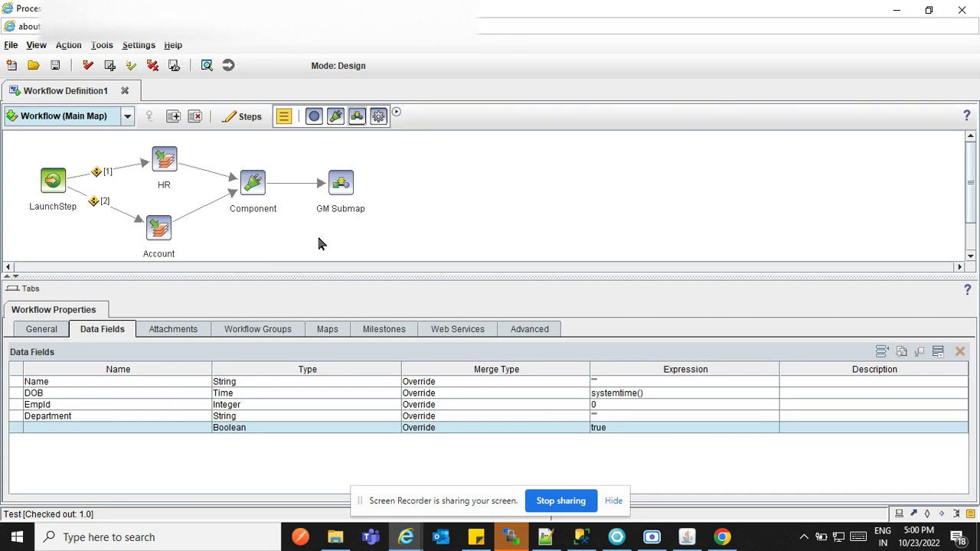
pyautogui.click(341, 184)
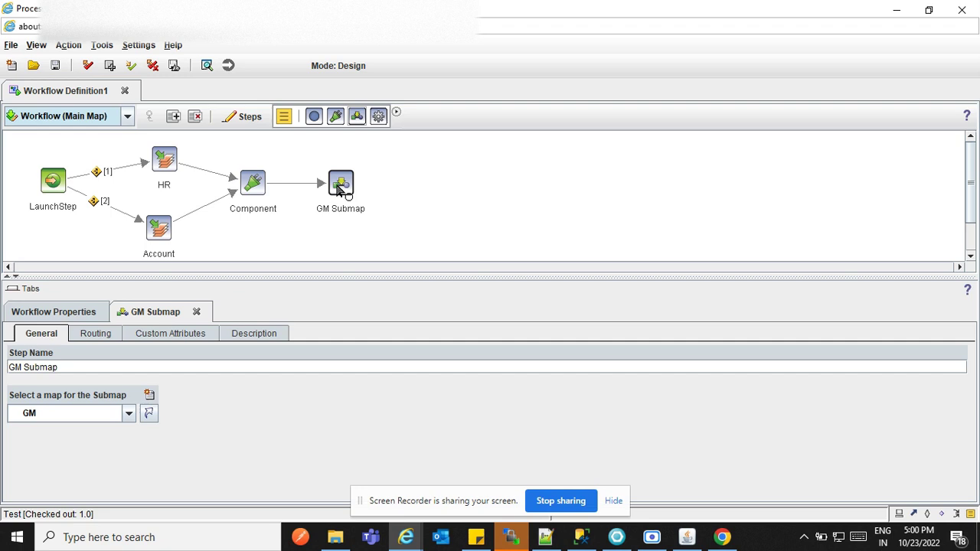
pyautogui.doubleClick(339, 185)
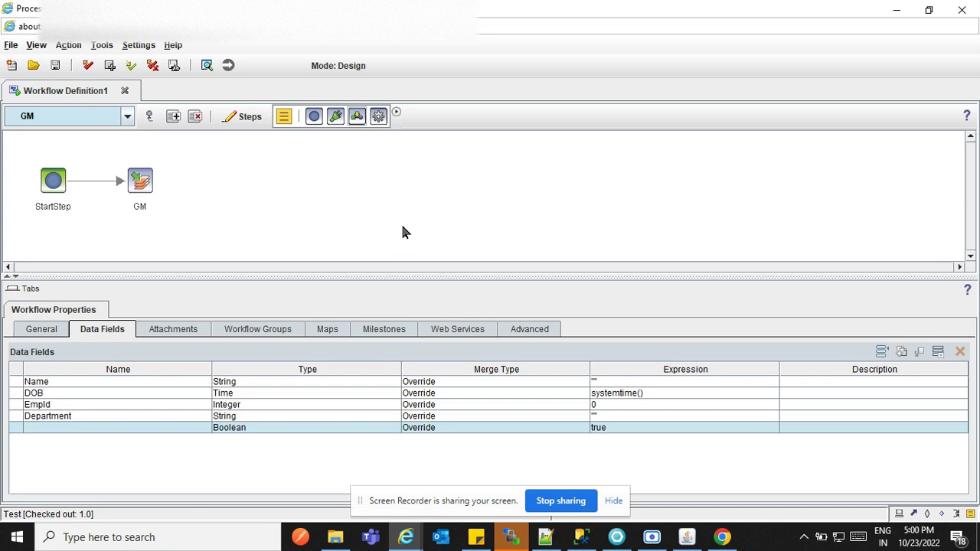
pyautogui.click(42, 121)
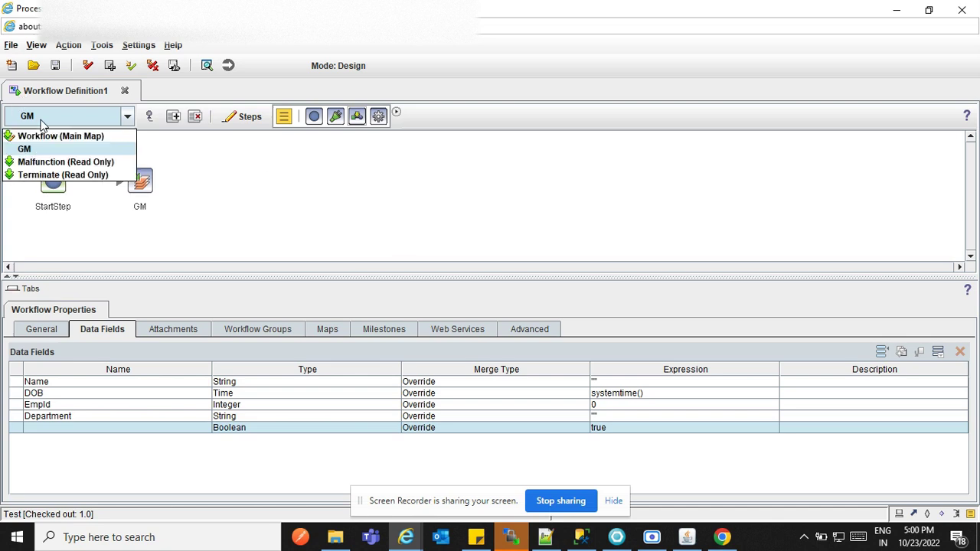
pyautogui.click(50, 136)
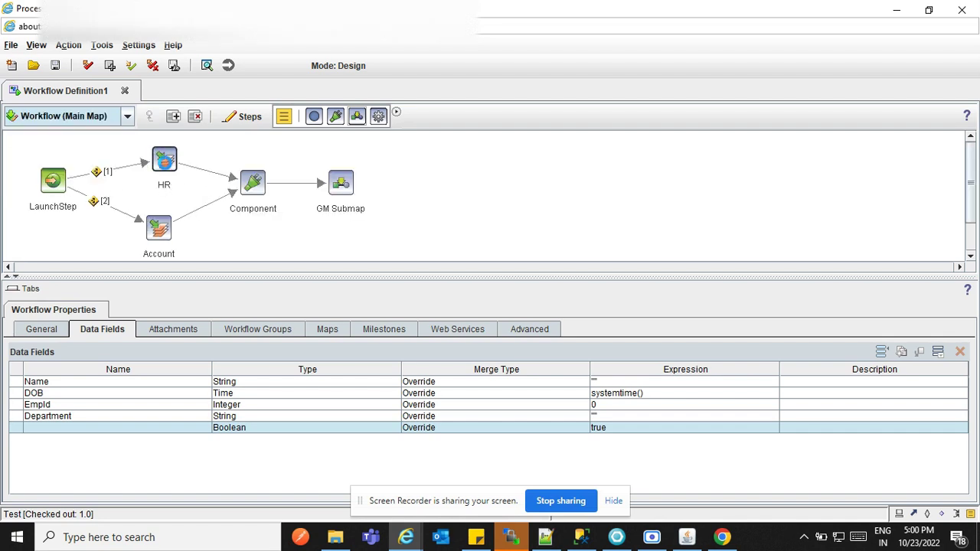
# Step: Add Approve and Reject as routing responses of the HR step in the Workflow main map
pyautogui.click(166, 169)
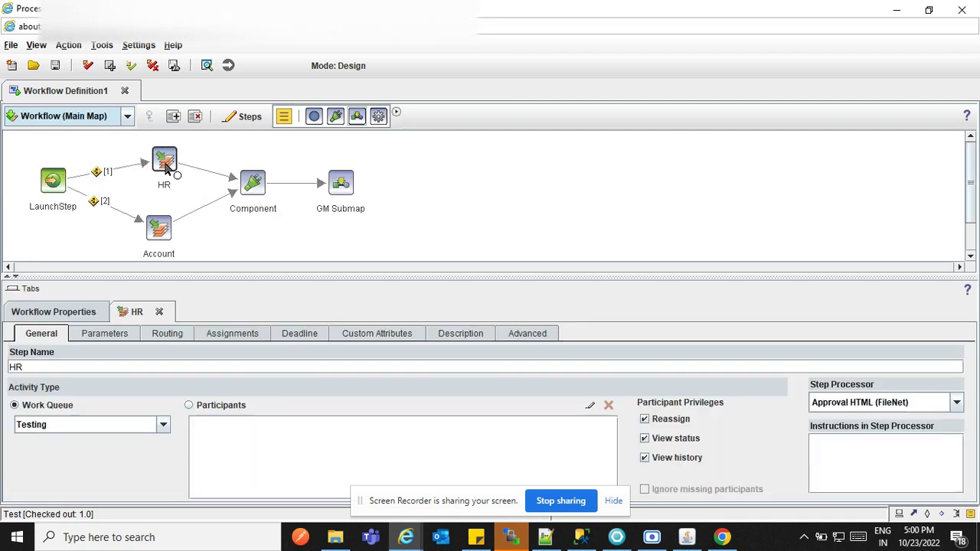
pyautogui.click(159, 339)
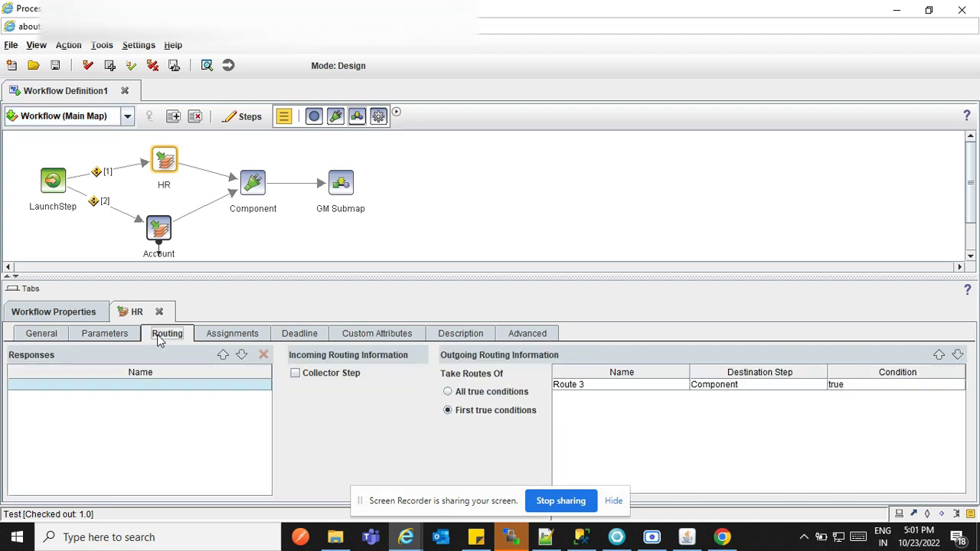
pyautogui.doubleClick(116, 174)
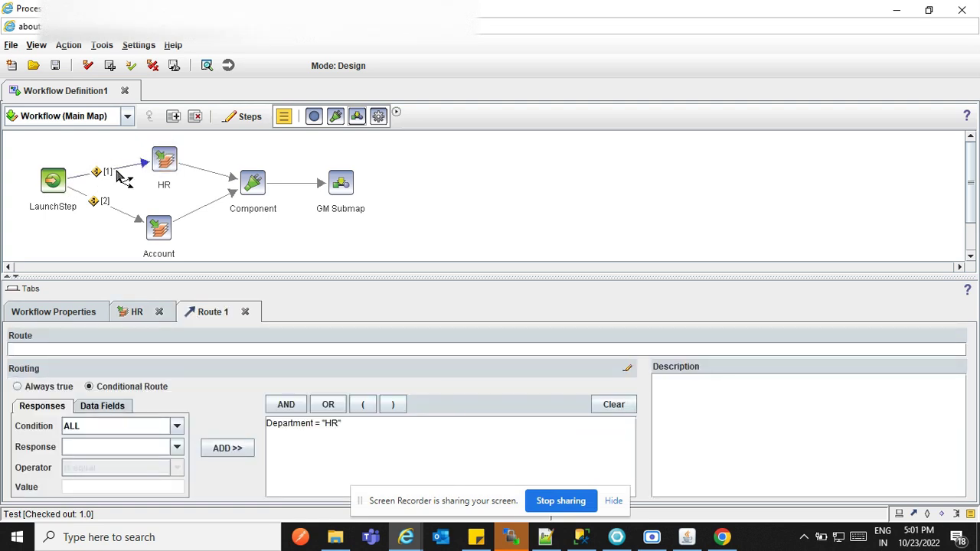
pyautogui.doubleClick(165, 162)
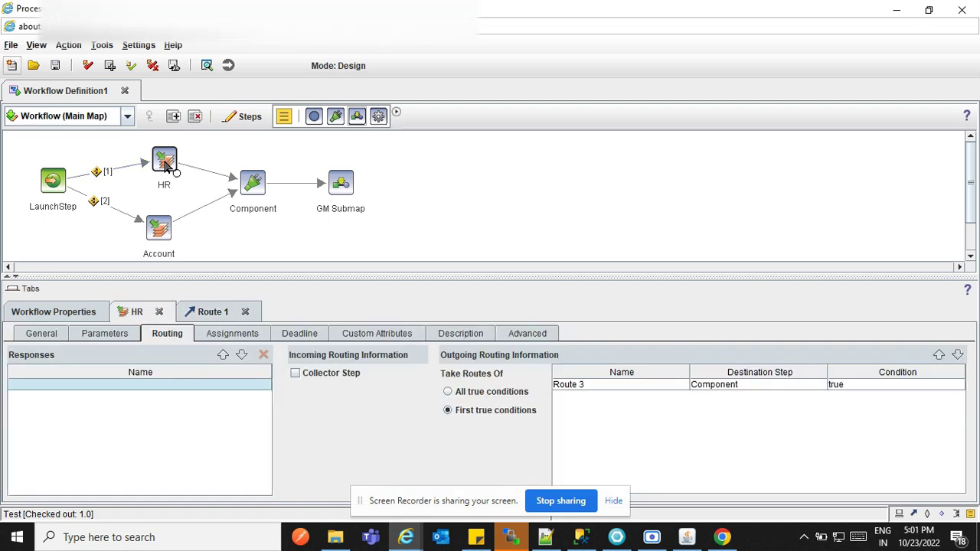
pyautogui.doubleClick(172, 389)
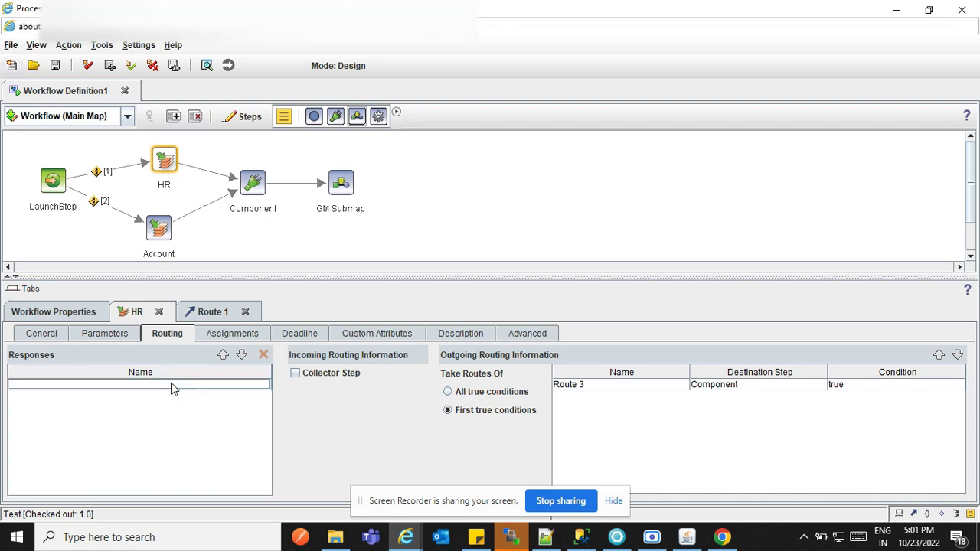
pyautogui.write('Approve')
pyautogui.press('Return')
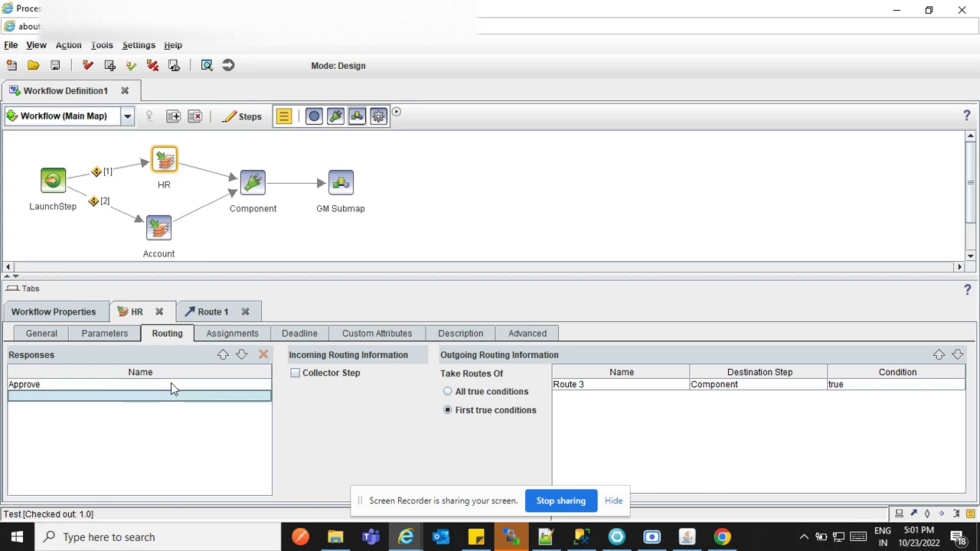
pyautogui.doubleClick(163, 398)
pyautogui.write('Reject')
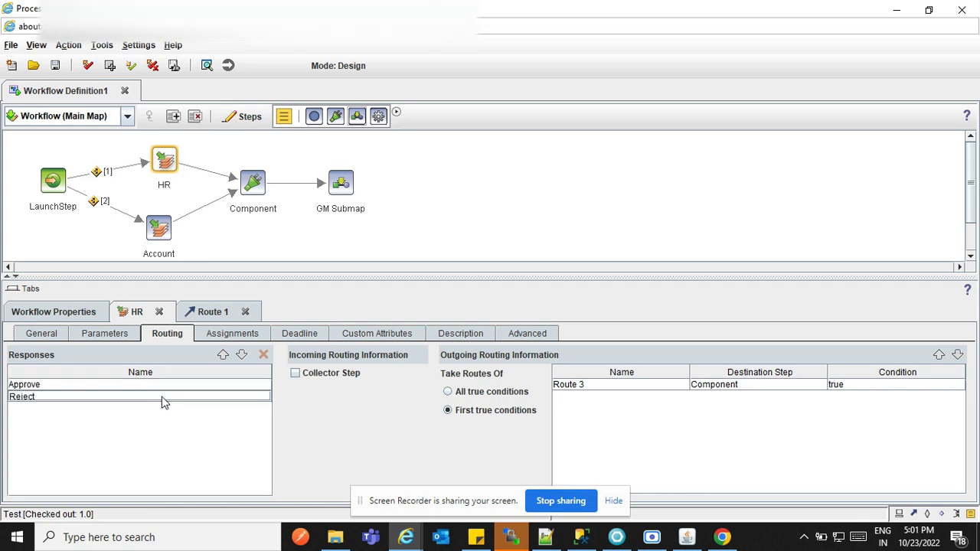
pyautogui.click(162, 427)
# Step: Add Approve and Reject as routing responses of the Account step
pyautogui.click(159, 228)
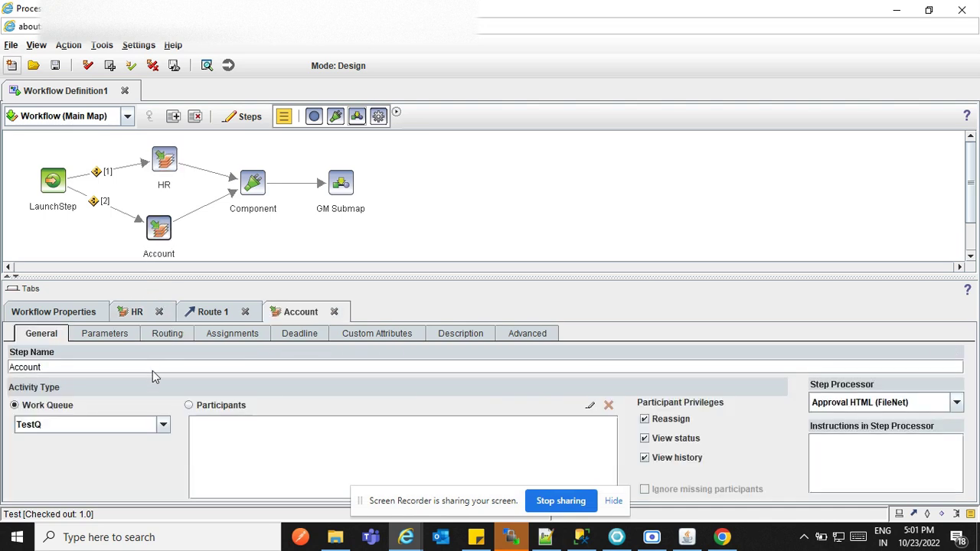
pyautogui.click(157, 337)
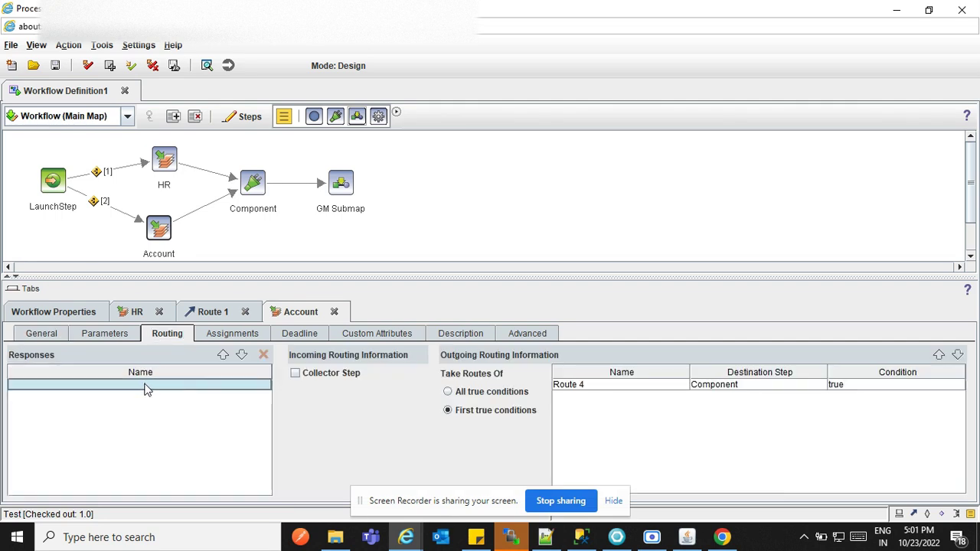
pyautogui.doubleClick(147, 389)
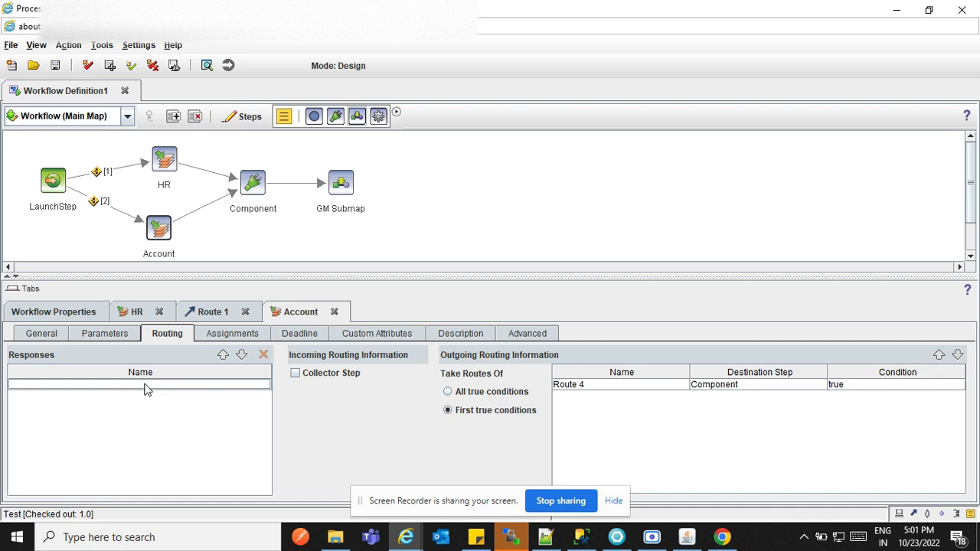
pyautogui.click(159, 228)
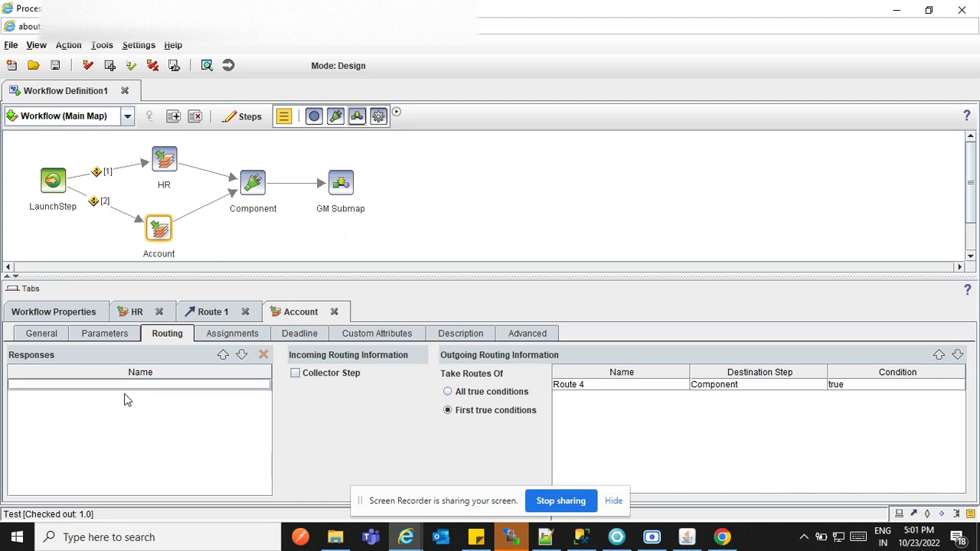
pyautogui.write('Approve')
pyautogui.press('Return')
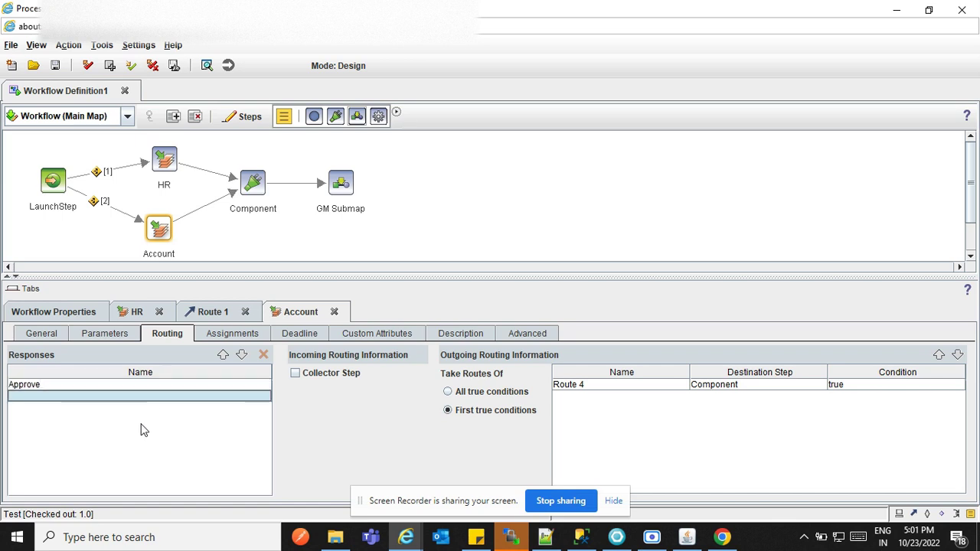
pyautogui.write('Reject')
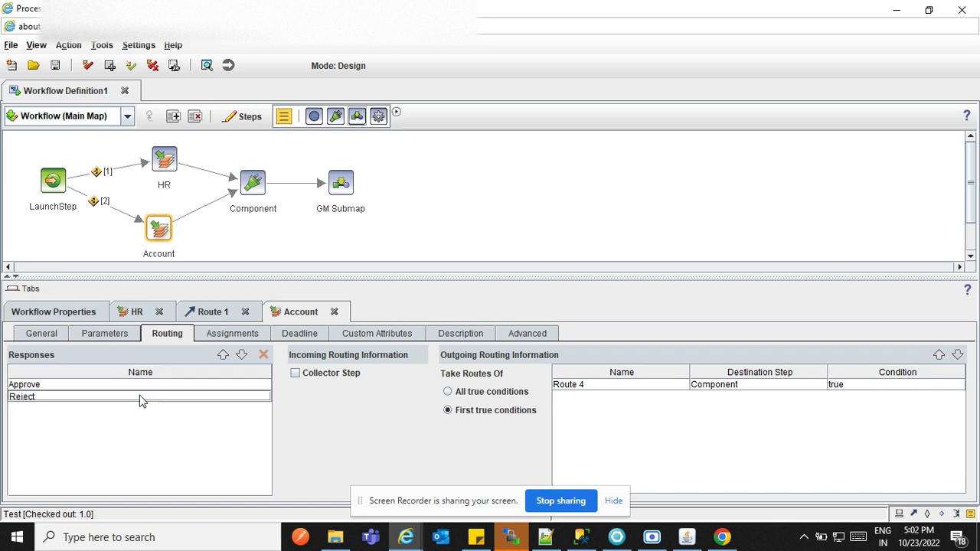
# Step: Finish entering Reject as the second routing response of the Account step
pyautogui.press('Return')
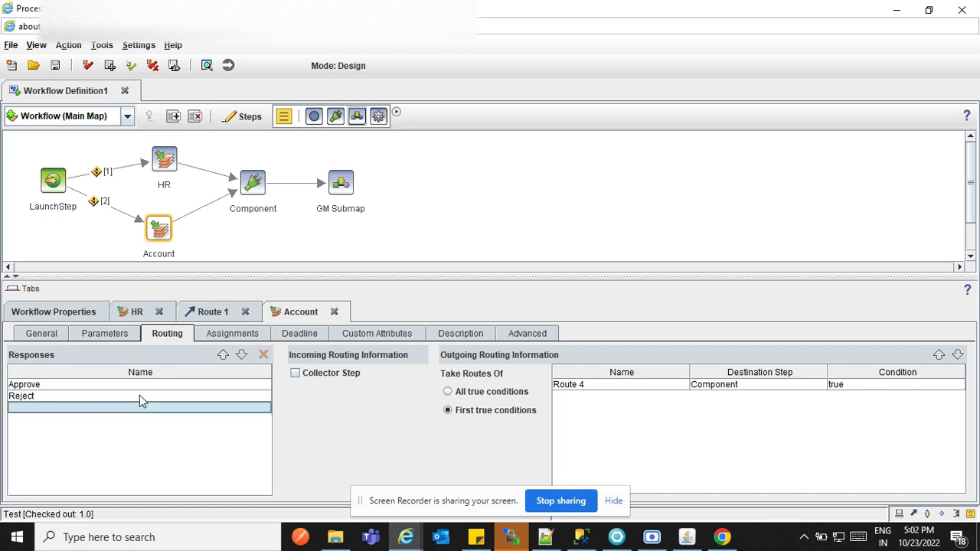
pyautogui.click(245, 235)
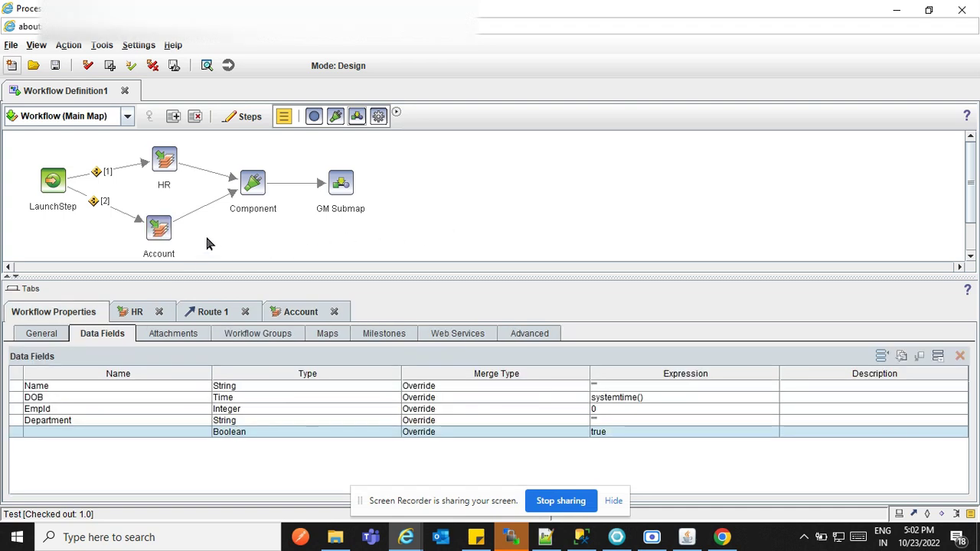
# Step: Open the map called by the GM Submap step and add Approve and Reject as routing responses of its GM step
pyautogui.doubleClick(341, 184)
pyautogui.click(141, 185)
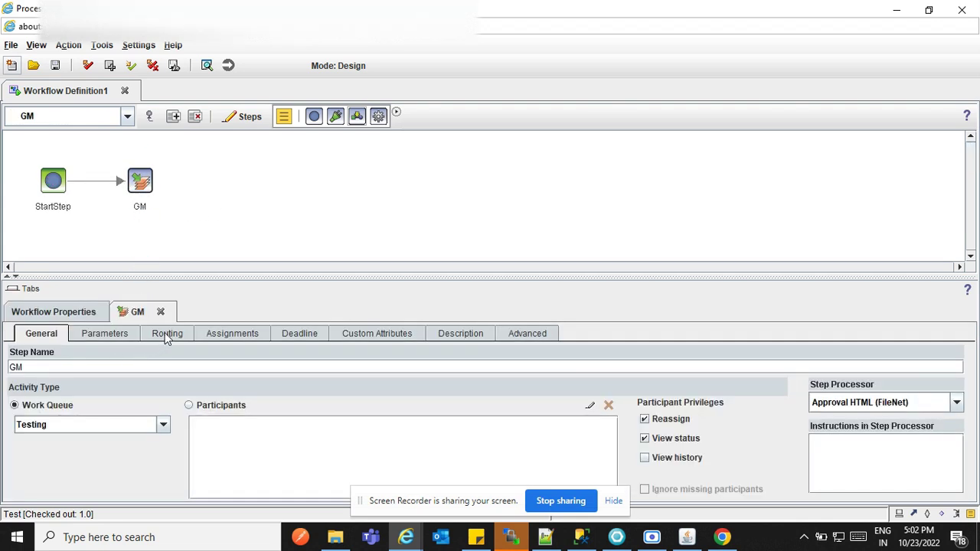
pyautogui.click(165, 334)
pyautogui.doubleClick(101, 385)
pyautogui.write('Approve')
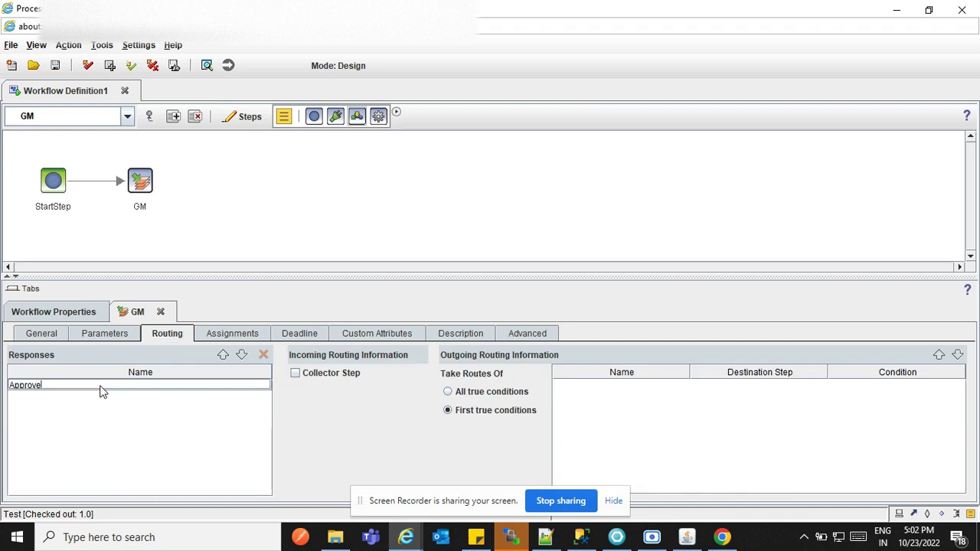
pyautogui.click(104, 425)
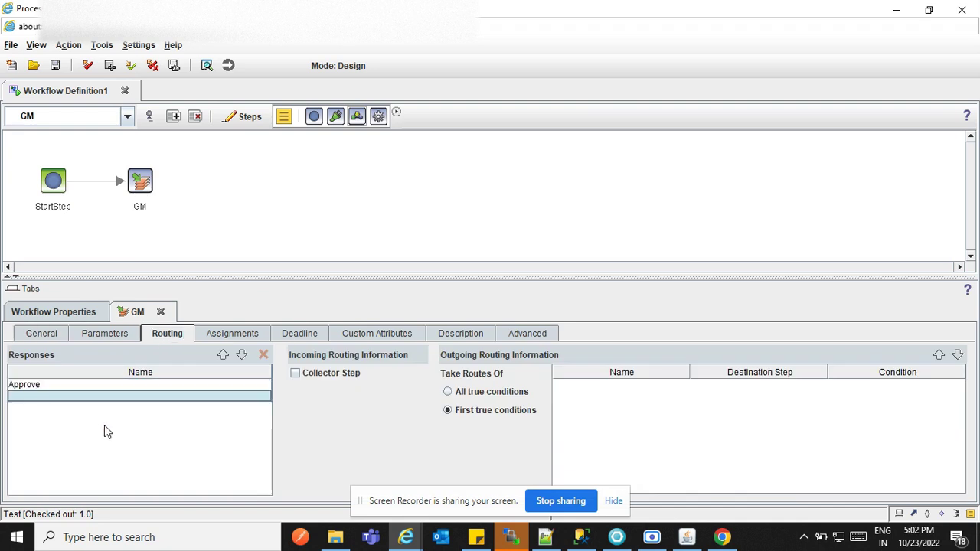
pyautogui.doubleClick(148, 396)
pyautogui.write('Rel')
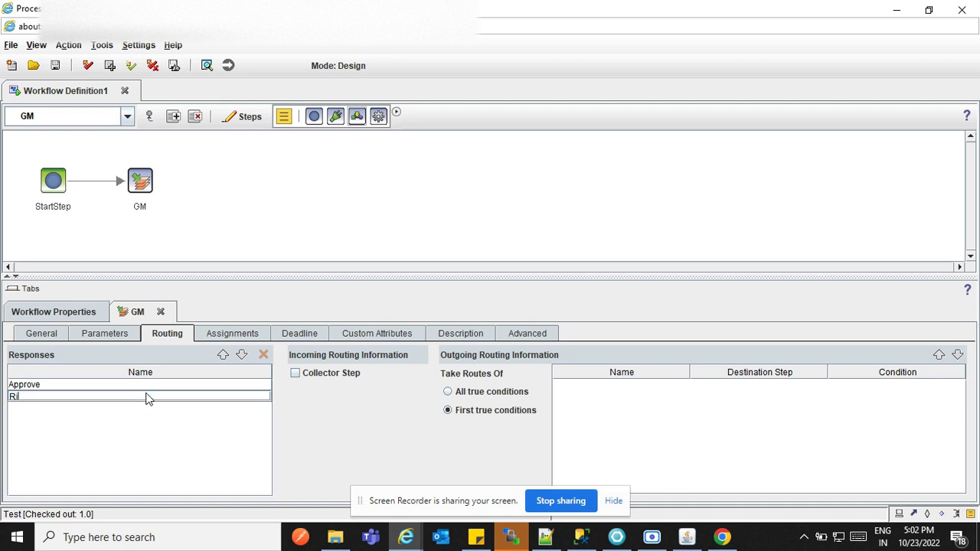
pyautogui.write('ect')
pyautogui.press('Return')
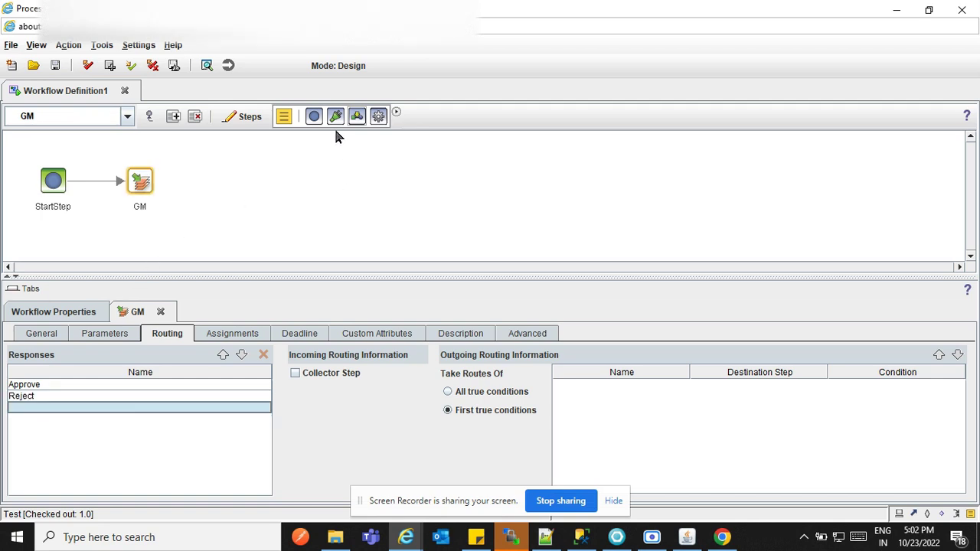
# Step: Return to the Workflow main map and make the route from HR to Component conditional on ALL(Approve)
pyautogui.click(97, 119)
pyautogui.click(74, 138)
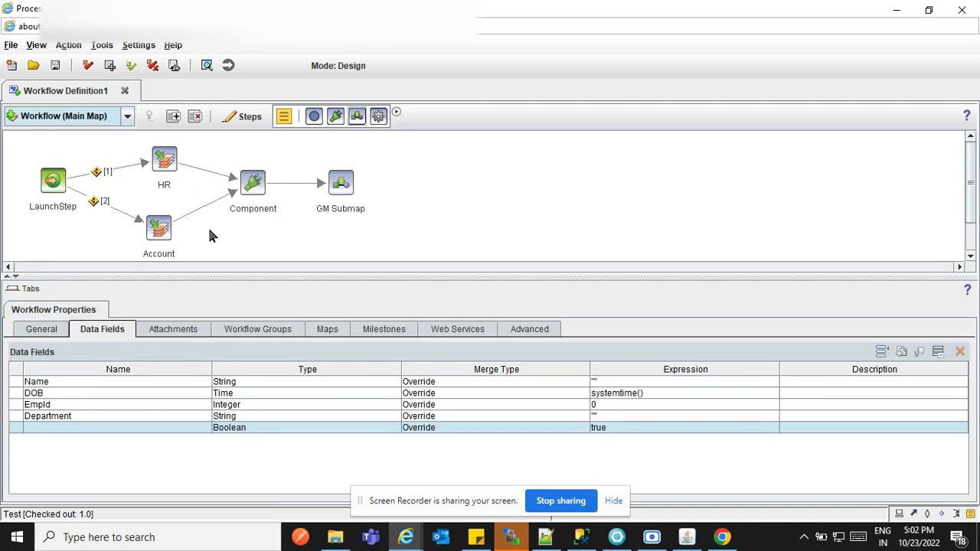
pyautogui.click(194, 170)
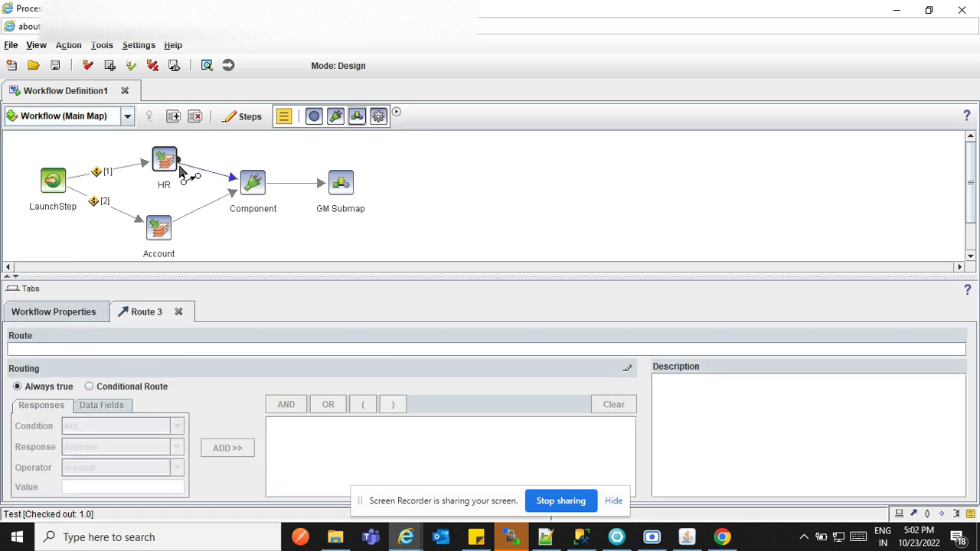
pyautogui.click(164, 160)
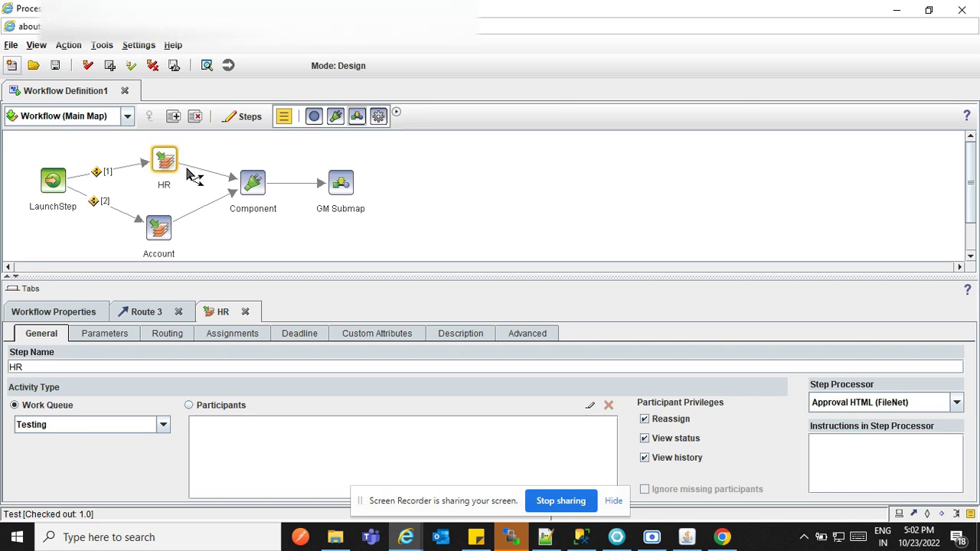
pyautogui.click(186, 166)
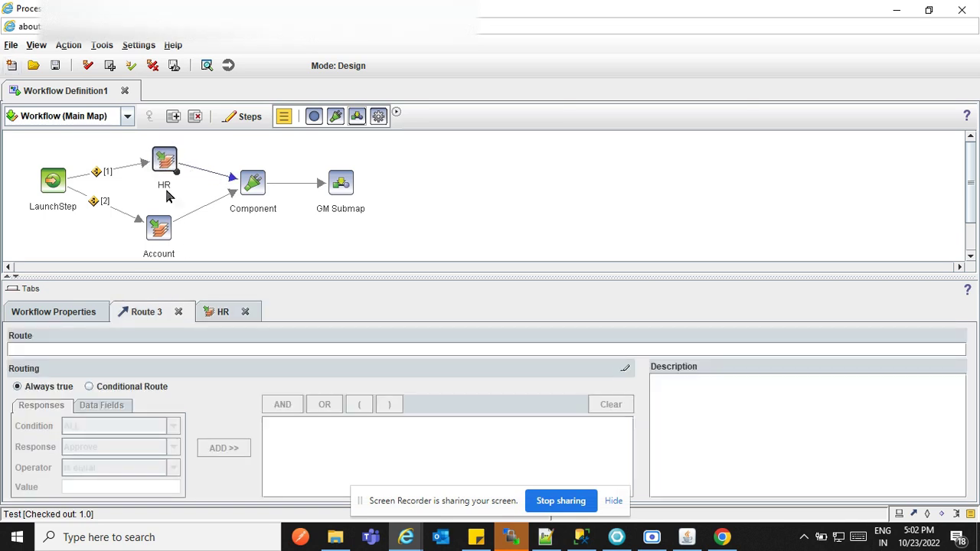
pyautogui.click(134, 389)
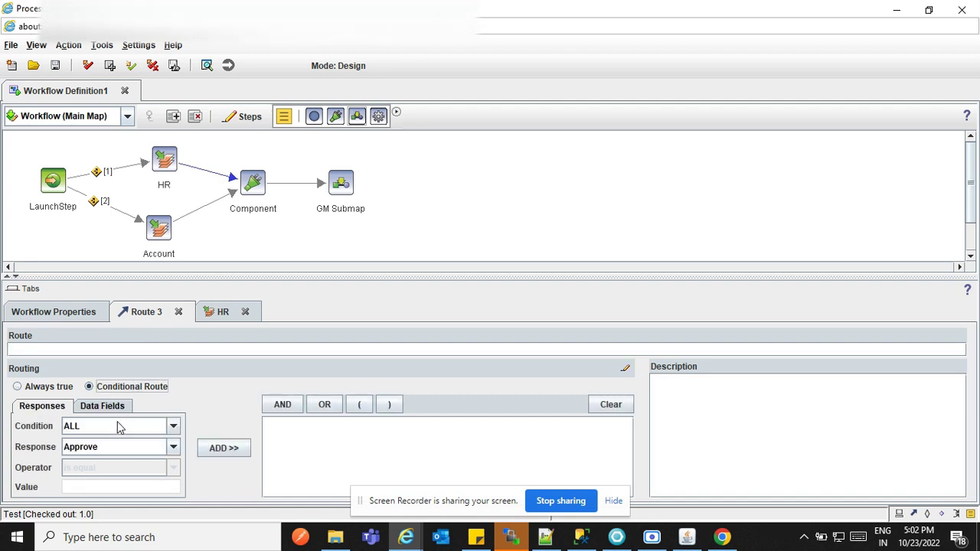
pyautogui.click(113, 411)
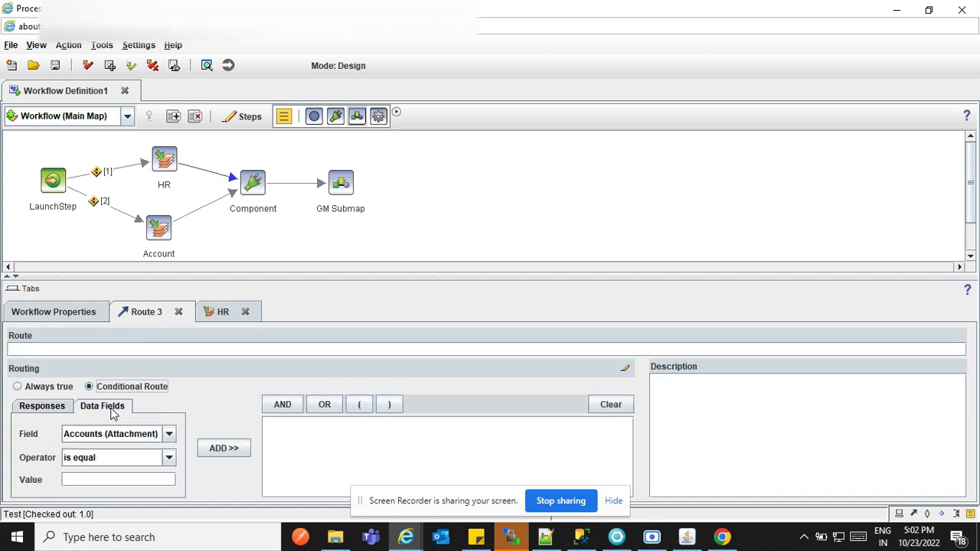
pyautogui.click(54, 410)
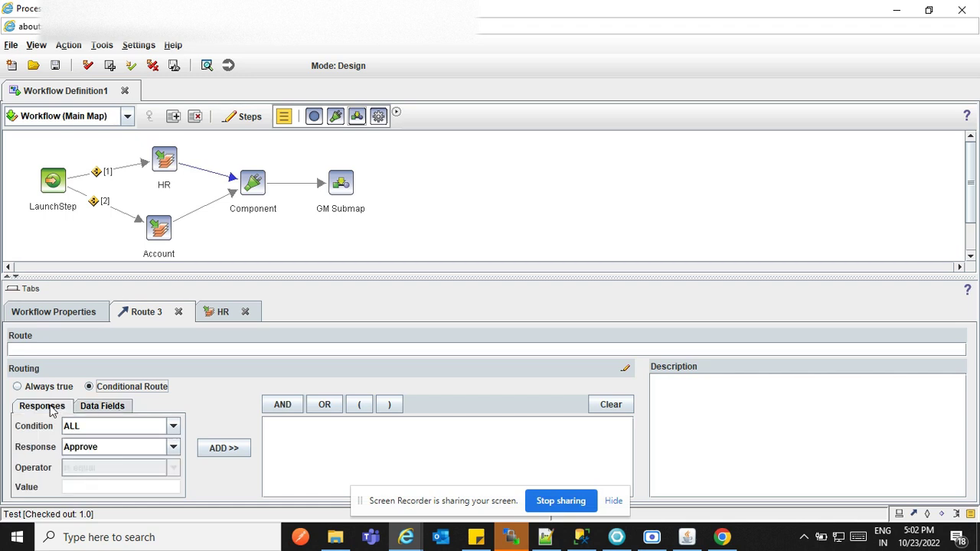
pyautogui.click(97, 450)
pyautogui.click(97, 451)
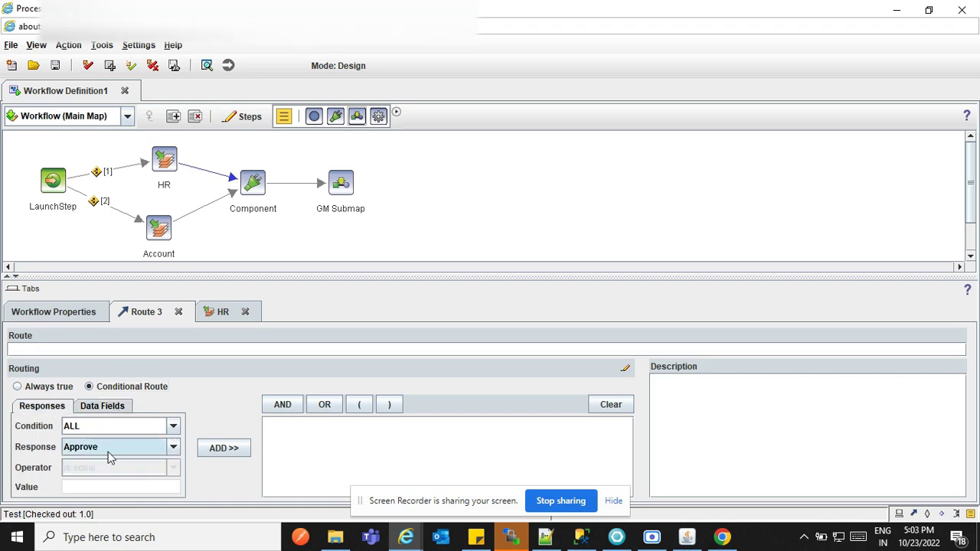
pyautogui.click(220, 455)
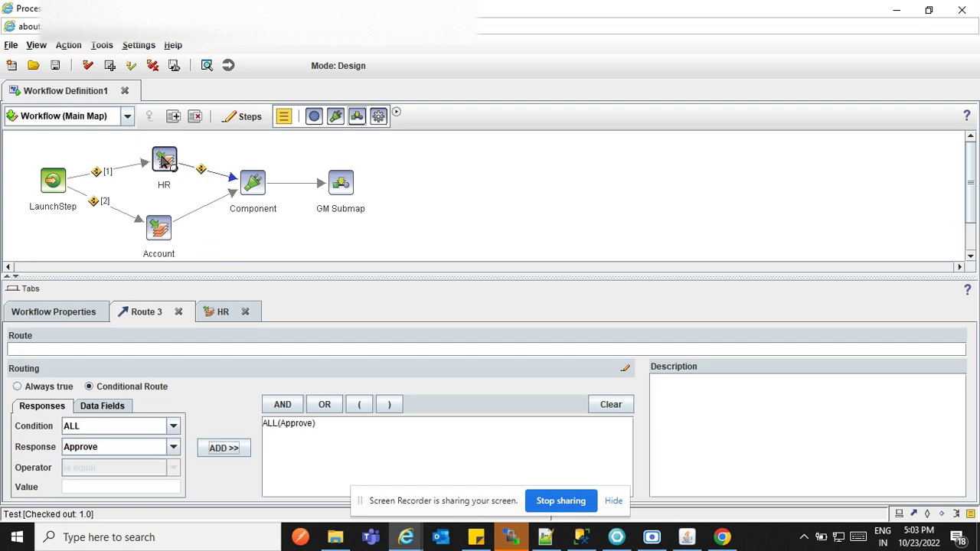
# Step: Make the route from Account to Component conditional on the Approve response with condition ALL
pyautogui.click(255, 186)
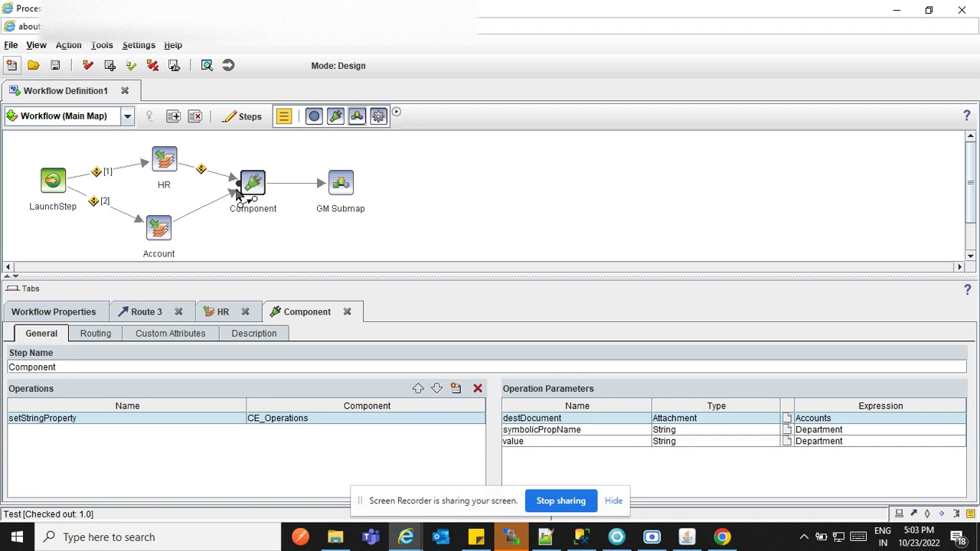
pyautogui.click(207, 205)
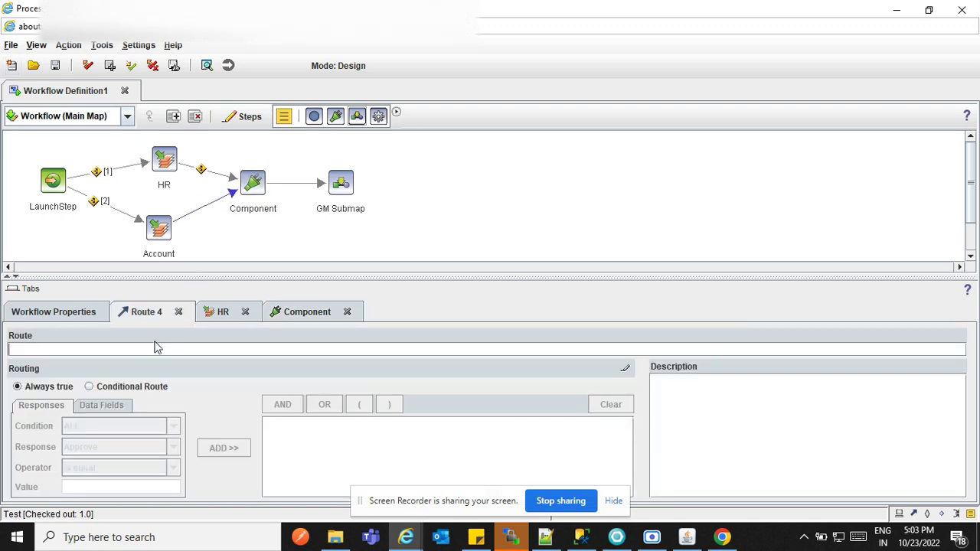
pyautogui.click(136, 388)
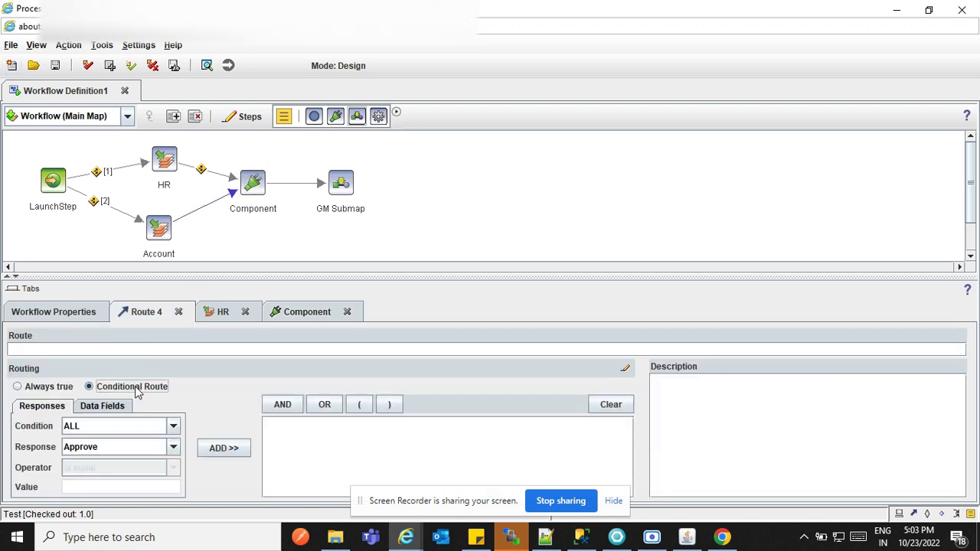
pyautogui.click(219, 449)
pyautogui.click(449, 217)
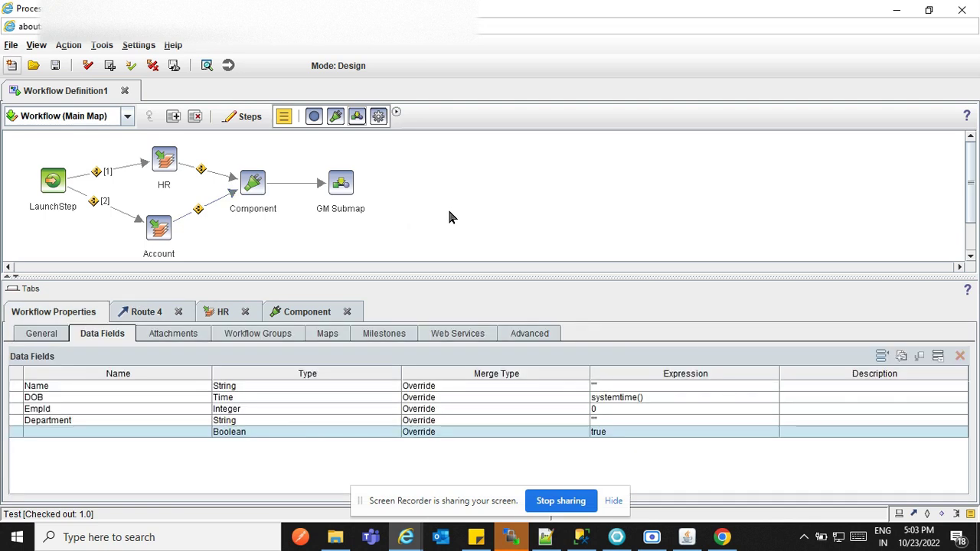